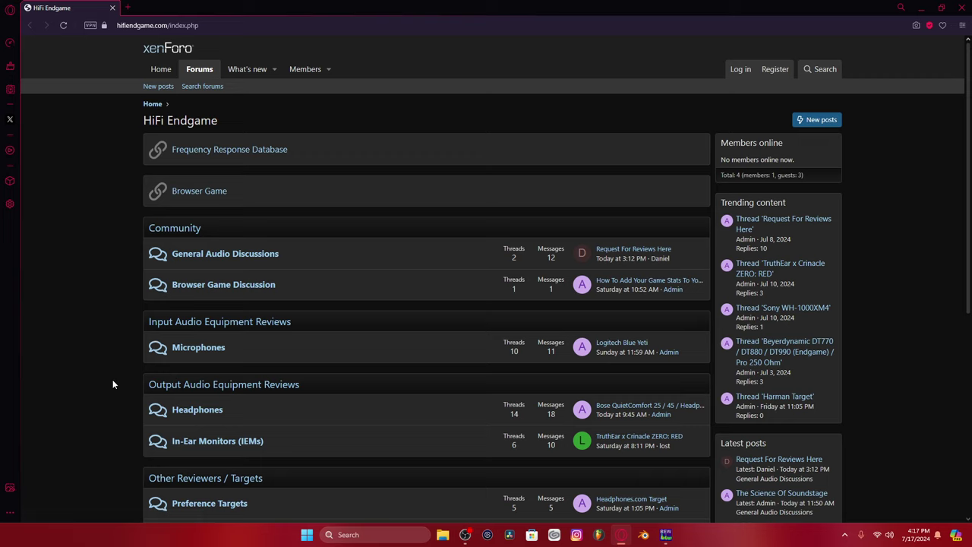
# Open the Microphones, Headphones and IEMs boards in background tabs, peek at Microphones, and return to the index.
pyautogui.middleClick(191, 349)
pyautogui.middleClick(206, 411)
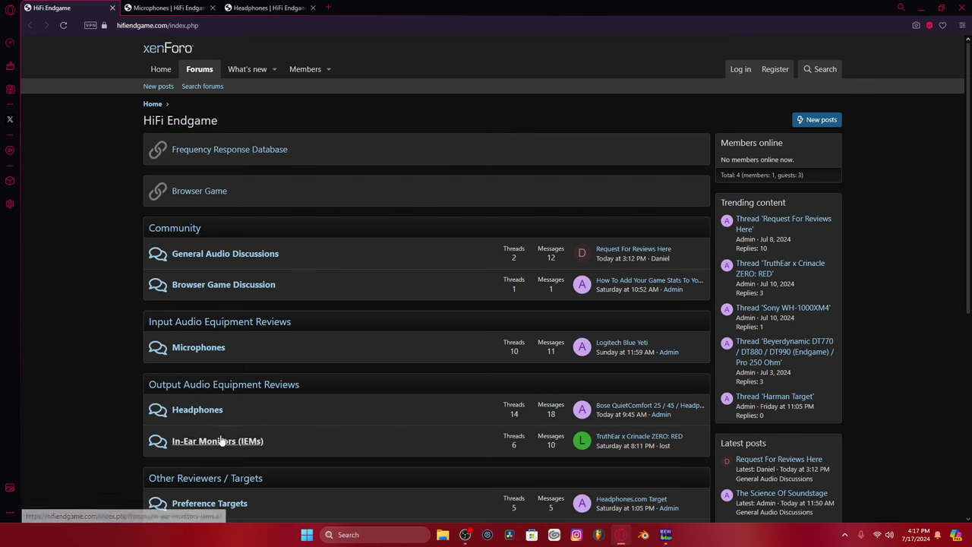
pyautogui.middleClick(220, 441)
pyautogui.scroll(-2, 213, 429)
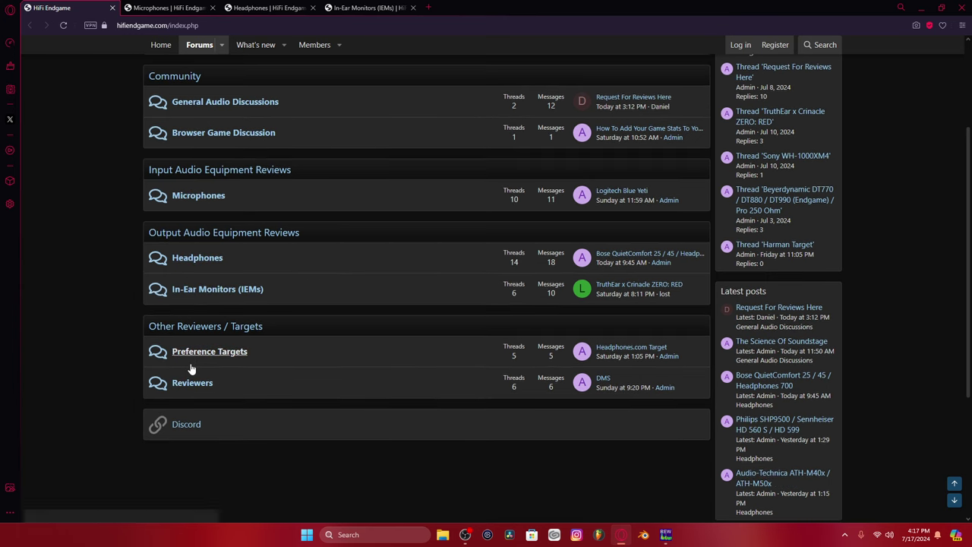
pyautogui.scroll(1, 186, 363)
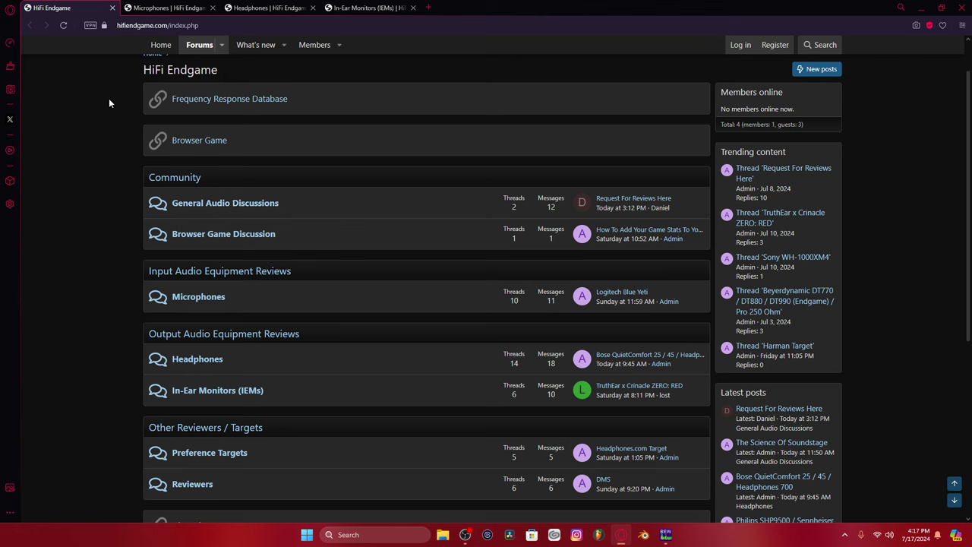
pyautogui.hotkey('ctrl', 'Tab')
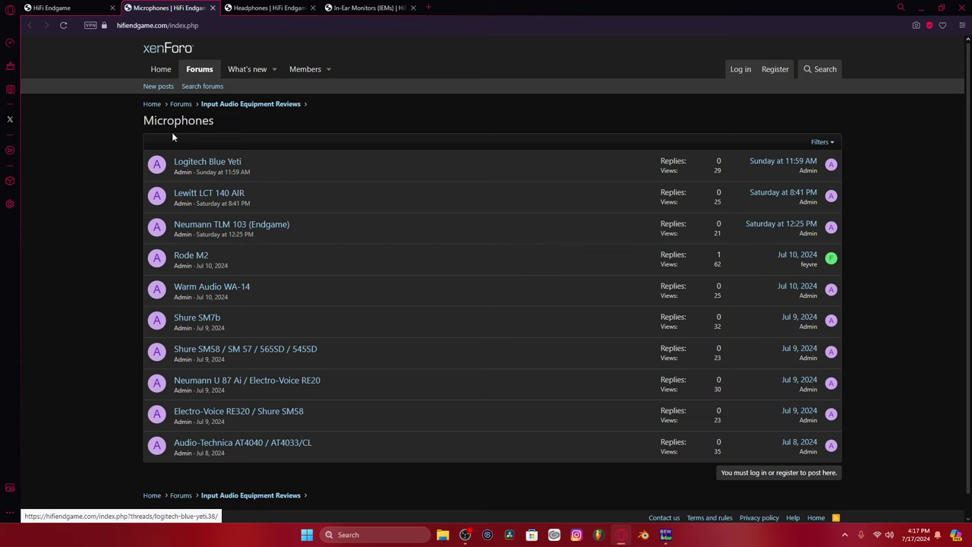
pyautogui.hotkey('ctrl', 'shift', 'Tab')
pyautogui.scroll(1, 143, 166)
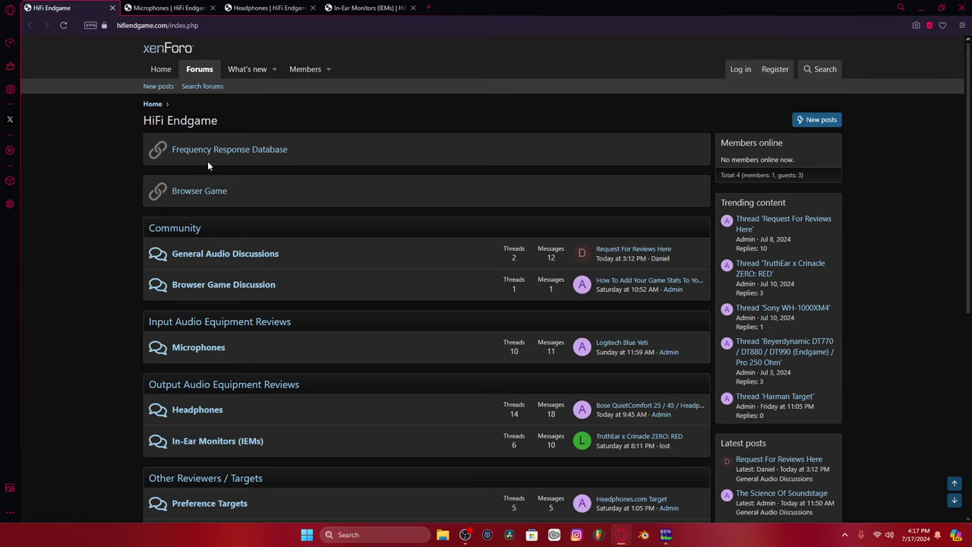
# Open the Frequency Response Database and show the list of headphone brands.
pyautogui.click(247, 150)
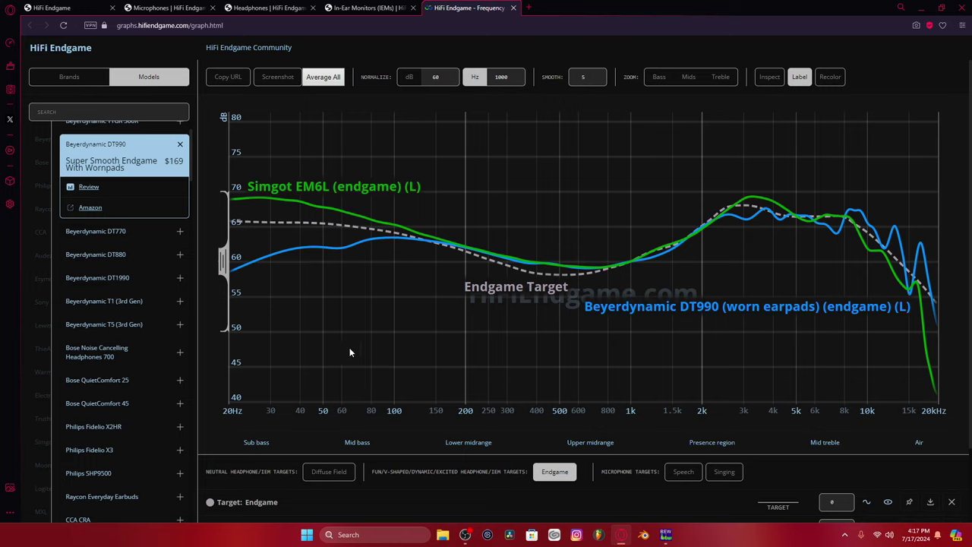
pyautogui.click(32, 232)
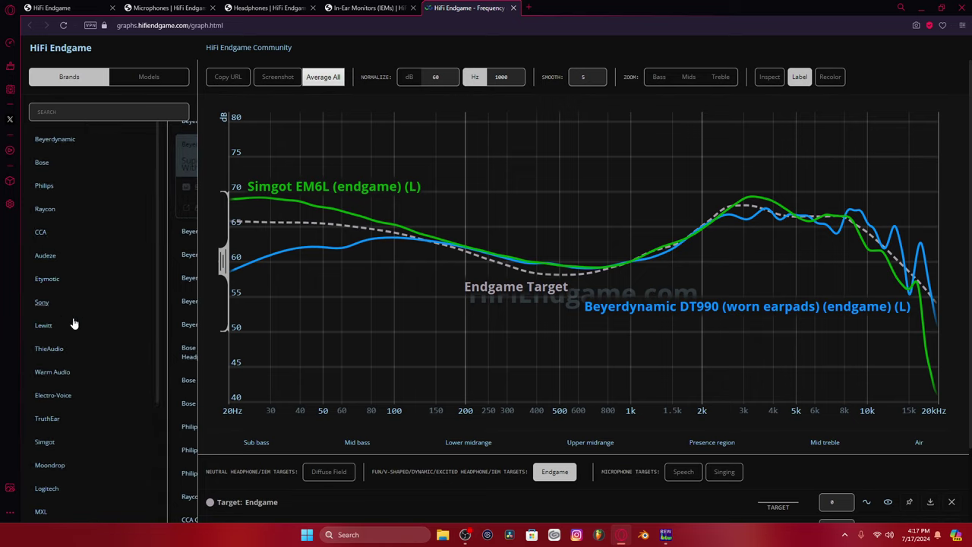
pyautogui.scroll(4, 75, 362)
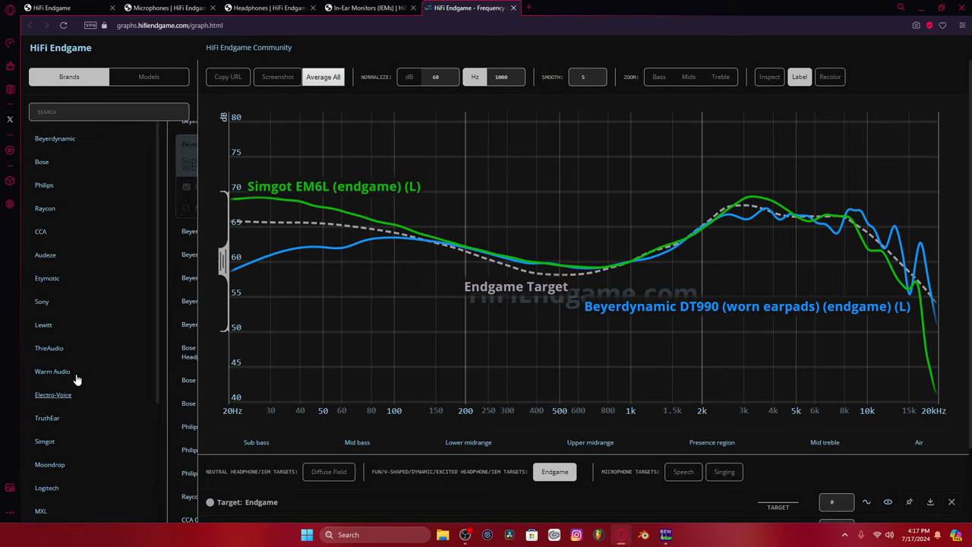
pyautogui.scroll(-4, 67, 357)
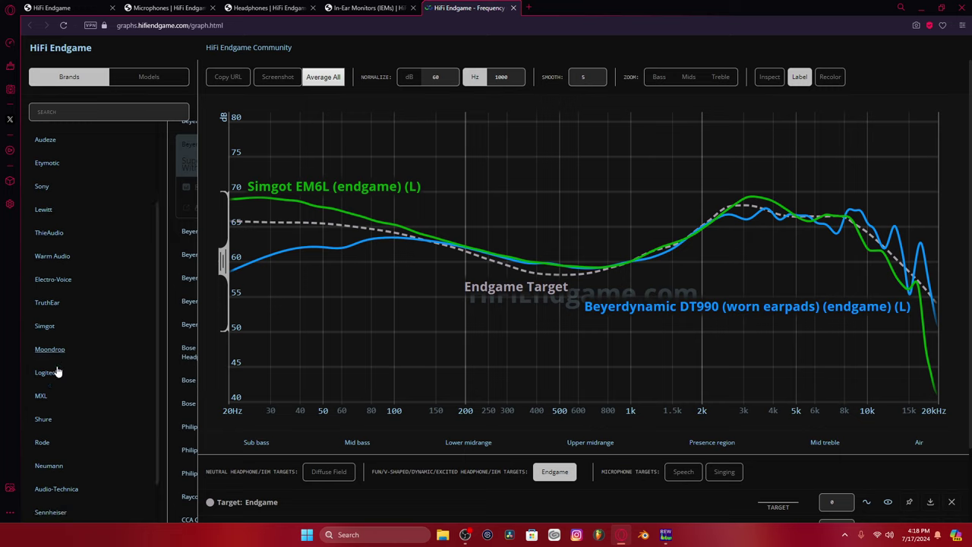
pyautogui.scroll(4, 57, 342)
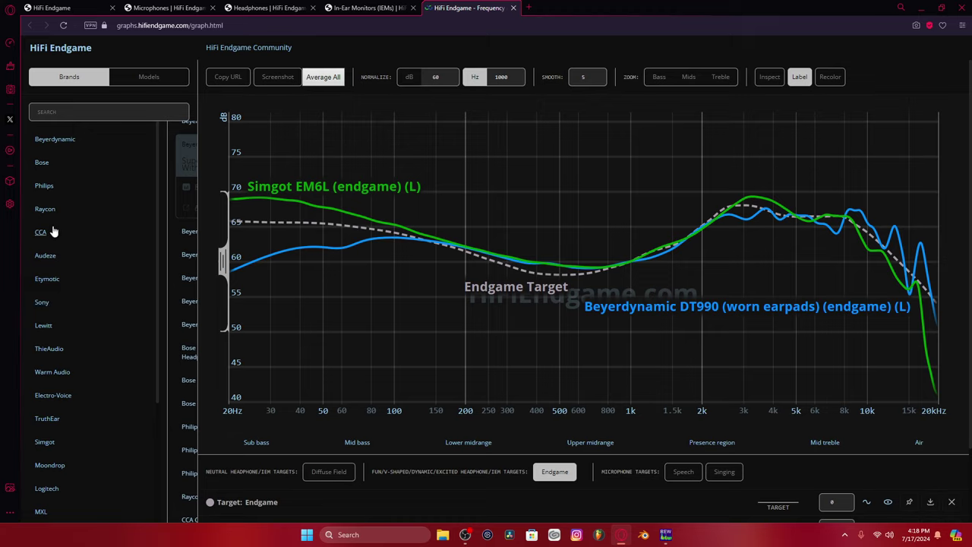
# Pick Philips in the brand list and plot the SHP9500 curve.
pyautogui.click(42, 232)
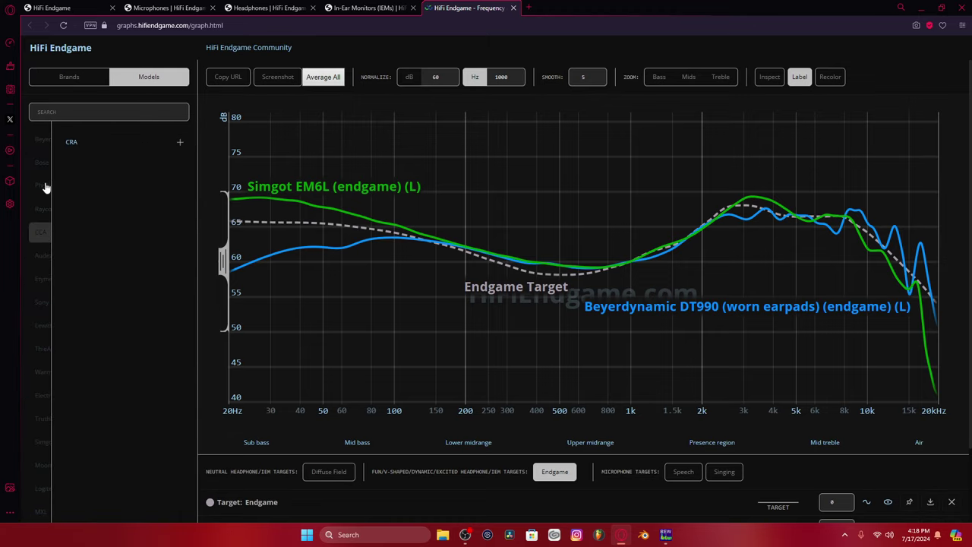
pyautogui.click(44, 188)
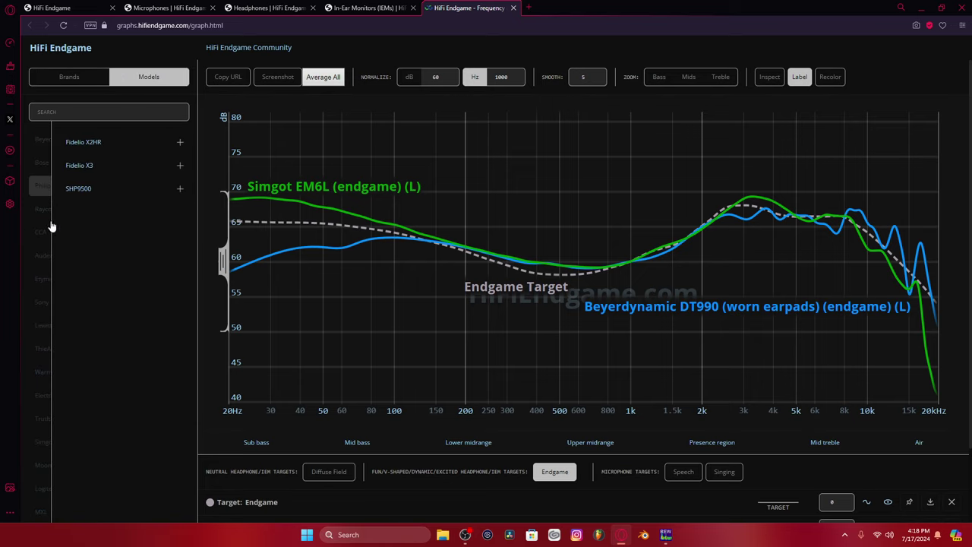
pyautogui.moveTo(51, 226)
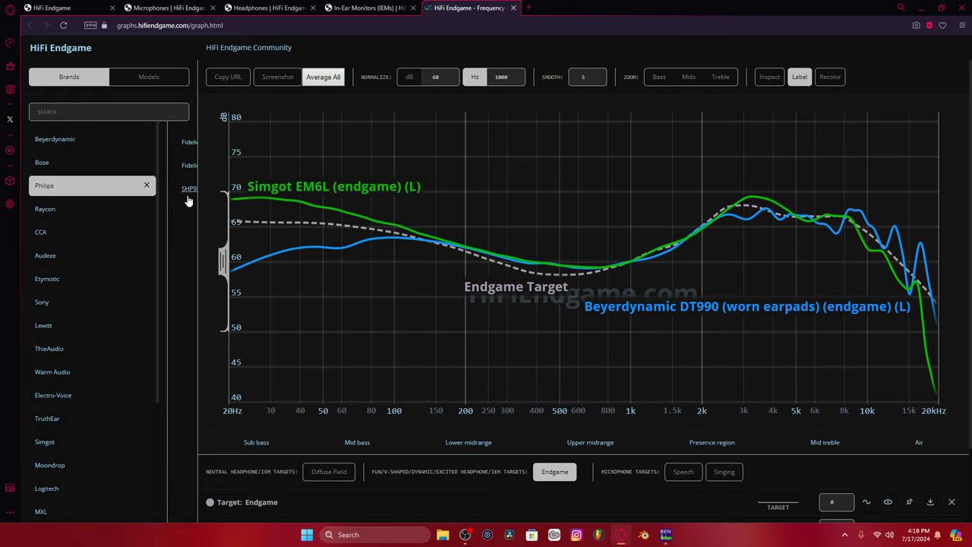
pyautogui.click(190, 191)
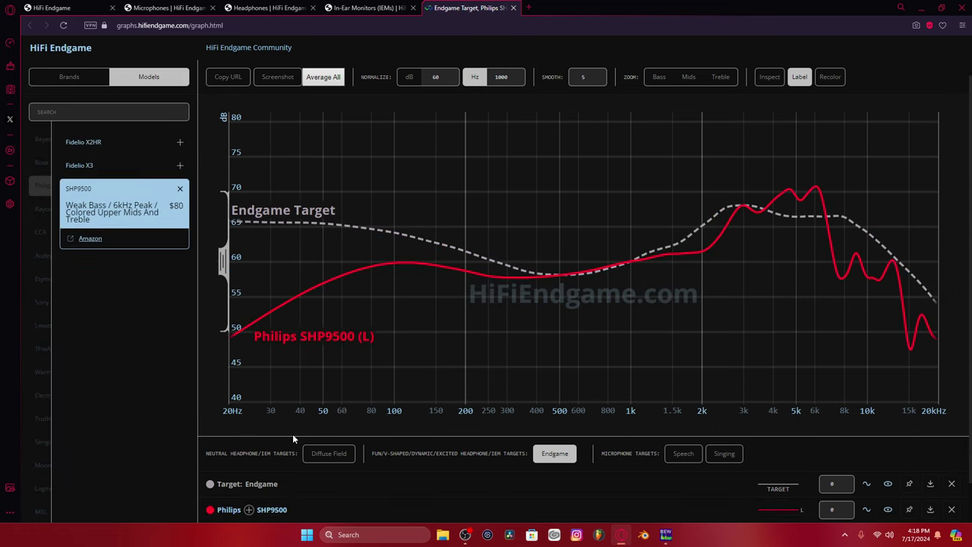
# Make Diffuse Field the flat baseline, re-add the Endgame target, and hide the Diffuse Field line.
pyautogui.click(332, 454)
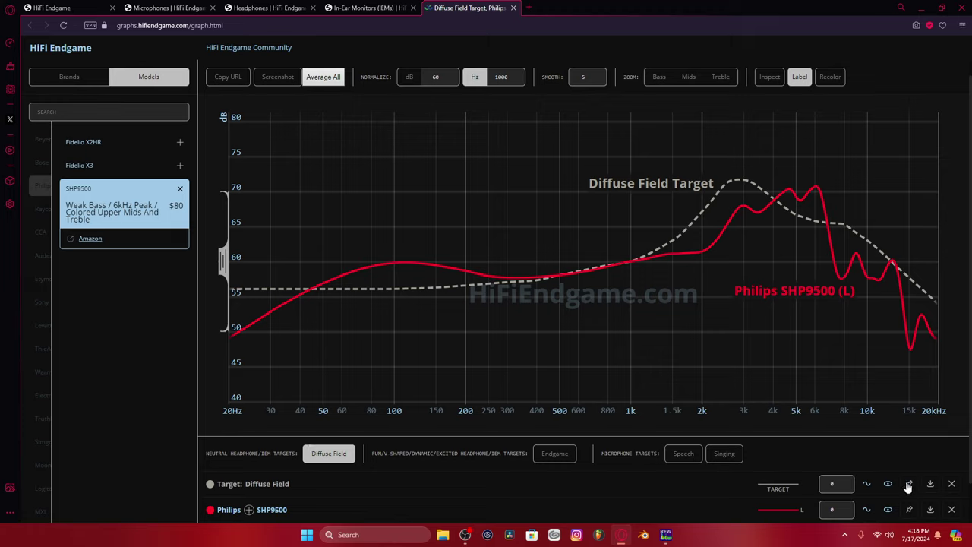
pyautogui.click(866, 484)
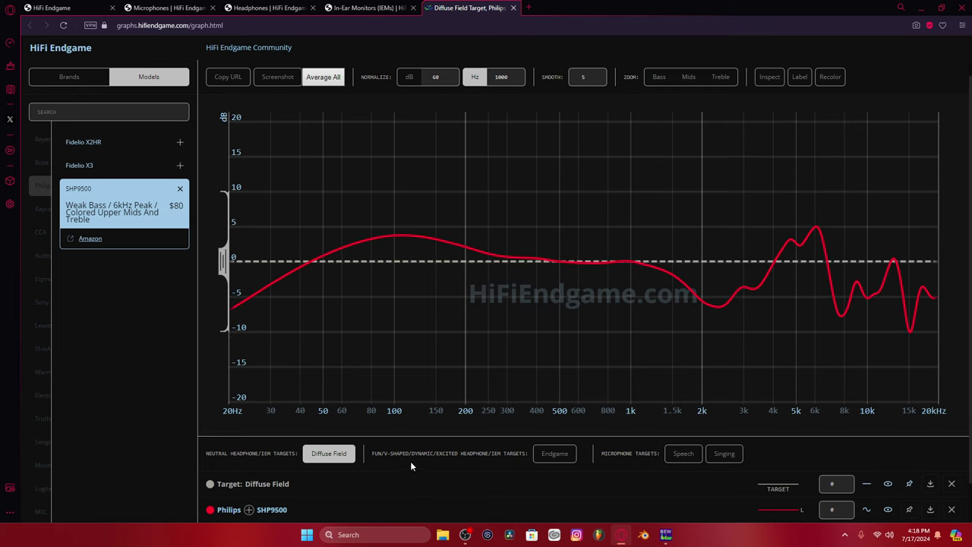
pyautogui.click(547, 456)
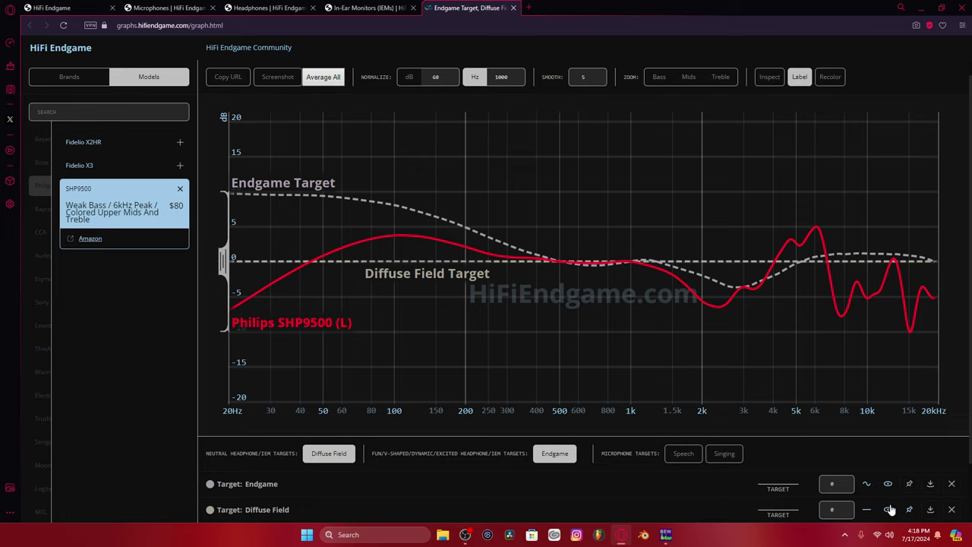
pyautogui.click(889, 510)
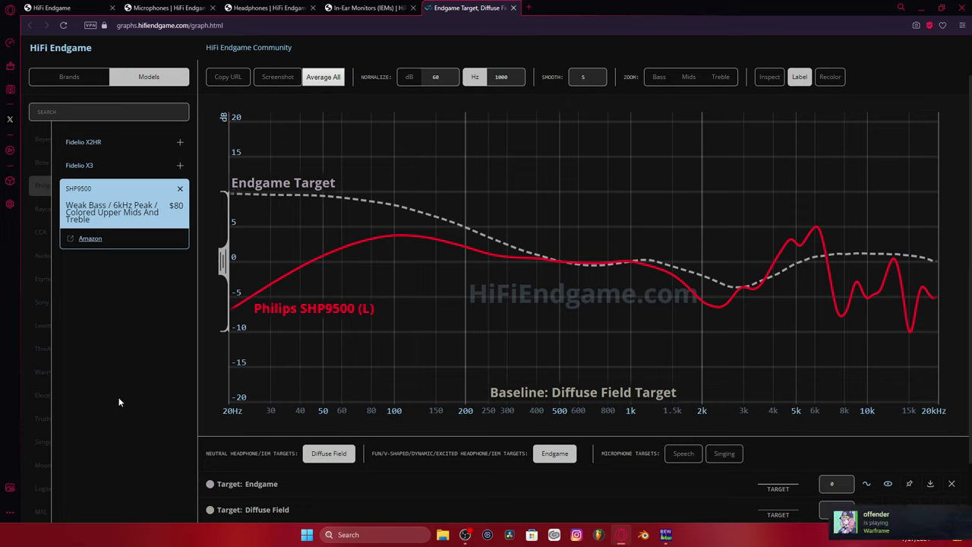
pyautogui.click(41, 346)
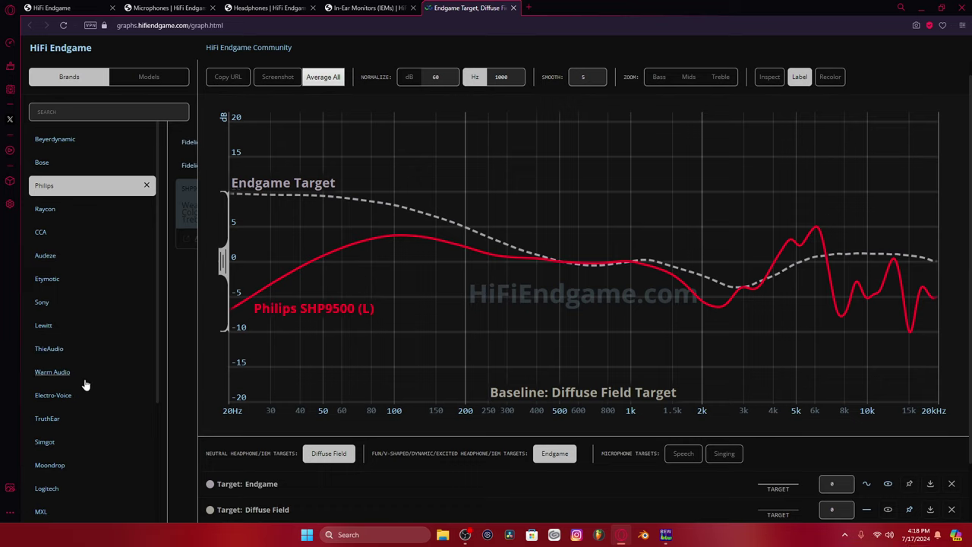
# Choose Beyerdynamic in the brand list and plot the T1 (3rd Gen) curve.
pyautogui.scroll(-2, 56, 400)
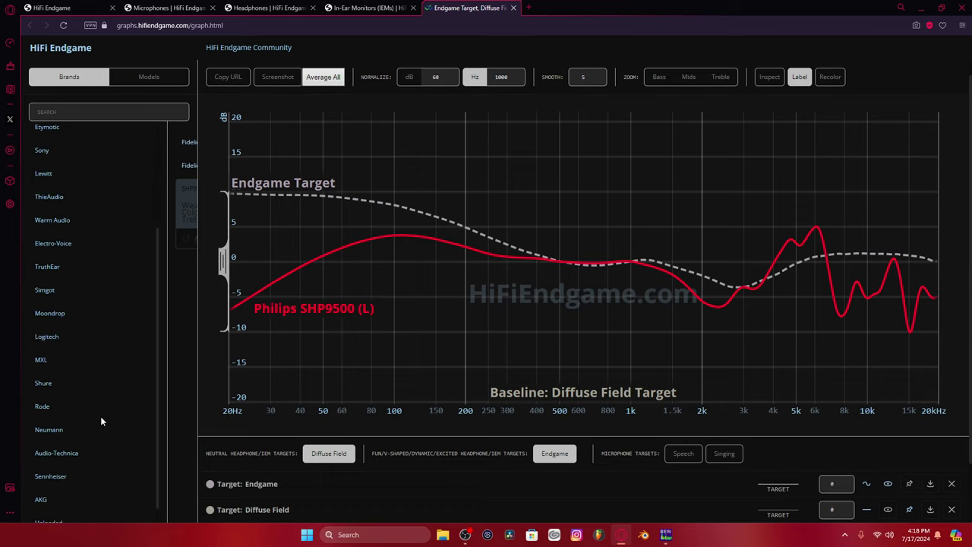
pyautogui.scroll(1, 63, 278)
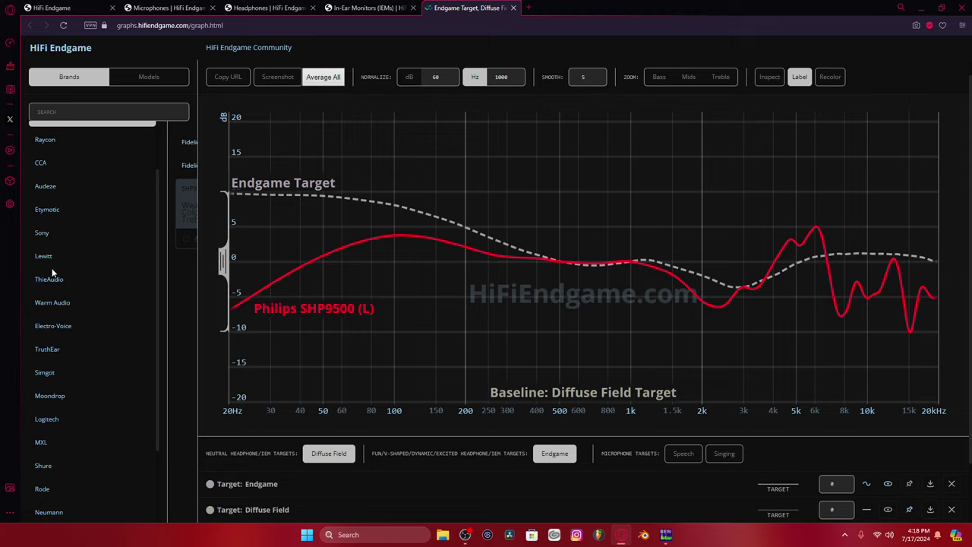
pyautogui.scroll(1, 72, 232)
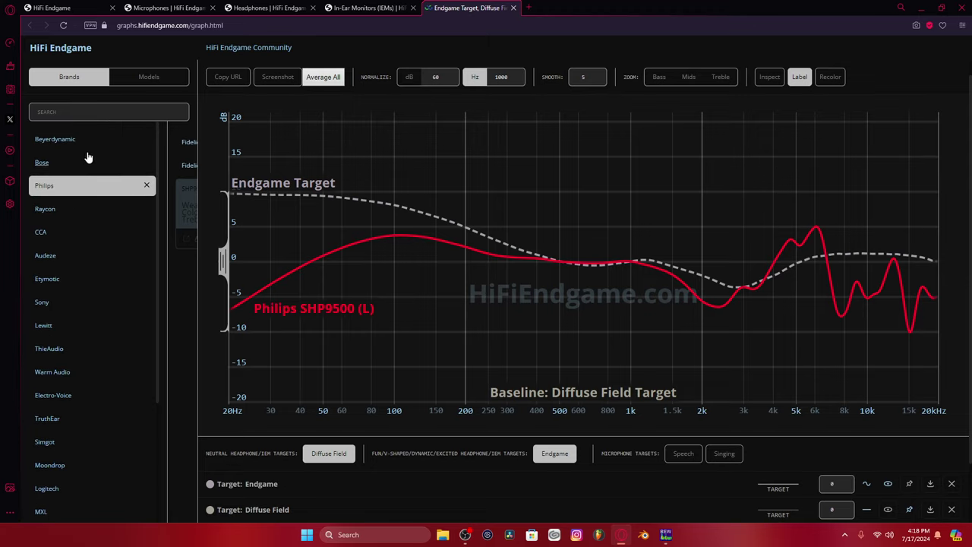
pyautogui.click(67, 143)
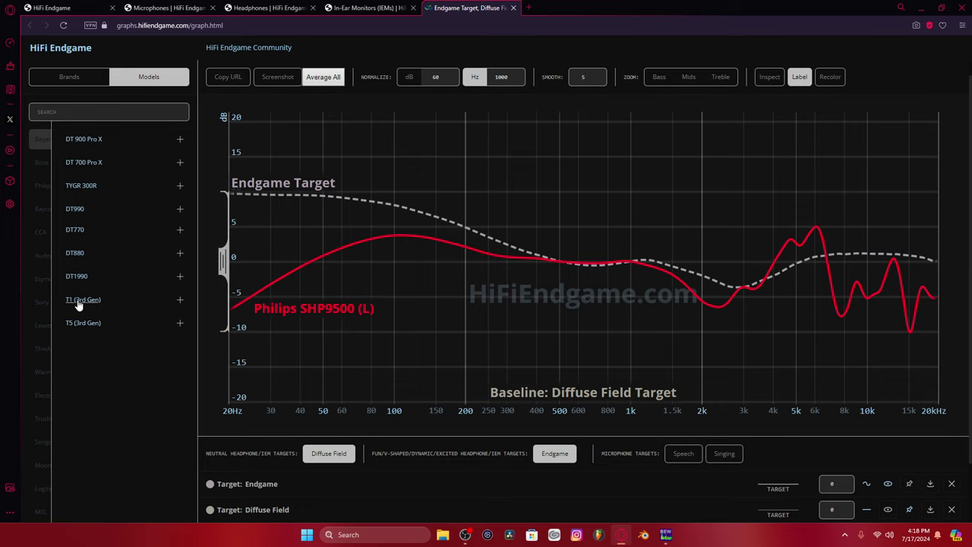
pyautogui.click(78, 301)
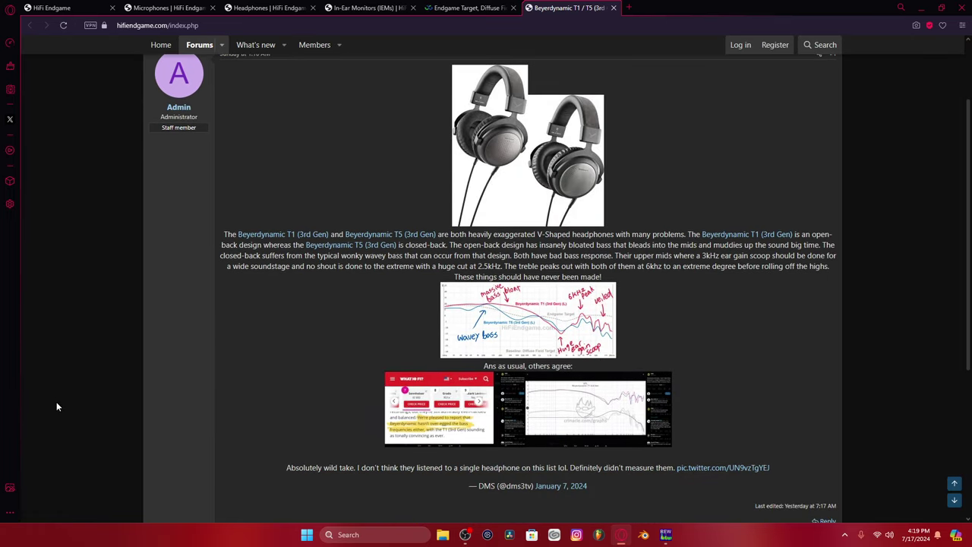
pyautogui.scroll(-1, 70, 403)
# Dismiss focus from the HiFi Endgame login form that opened.
pyautogui.scroll(3, 564, 365)
pyautogui.click(563, 365)
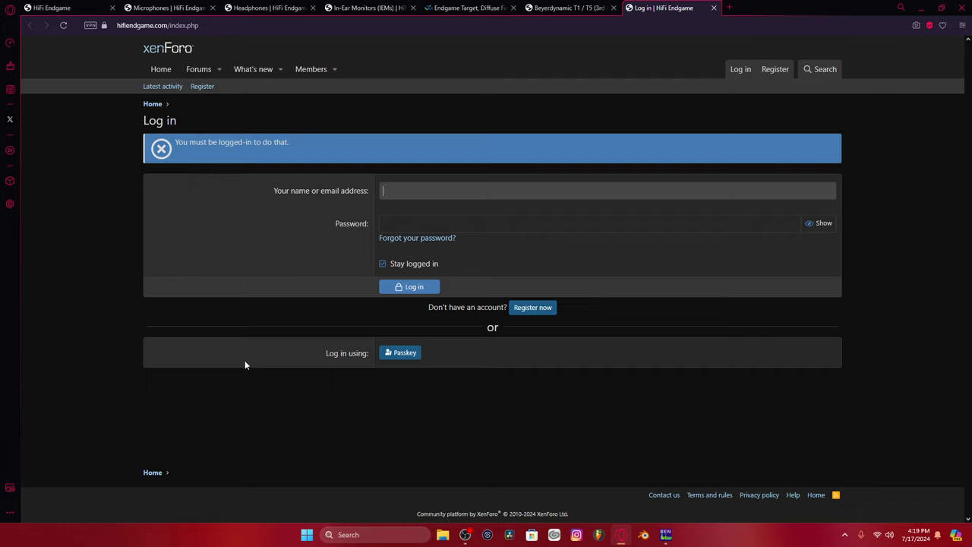
pyautogui.click(304, 365)
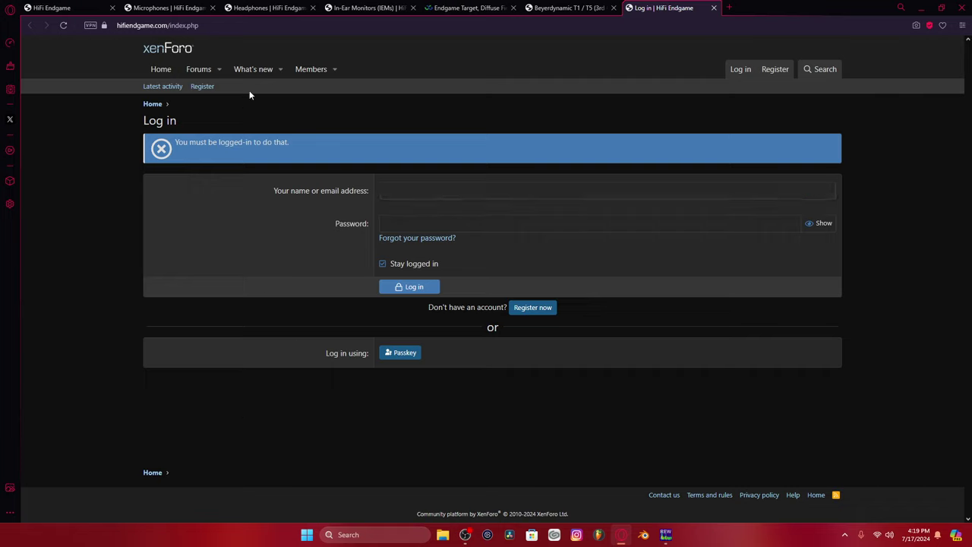
# Skim the Beyerdynamic T1 / T5 (3rd Gen) review, then return to the T1 graph.
pyautogui.click(541, 7)
pyautogui.scroll(-1, 352, 365)
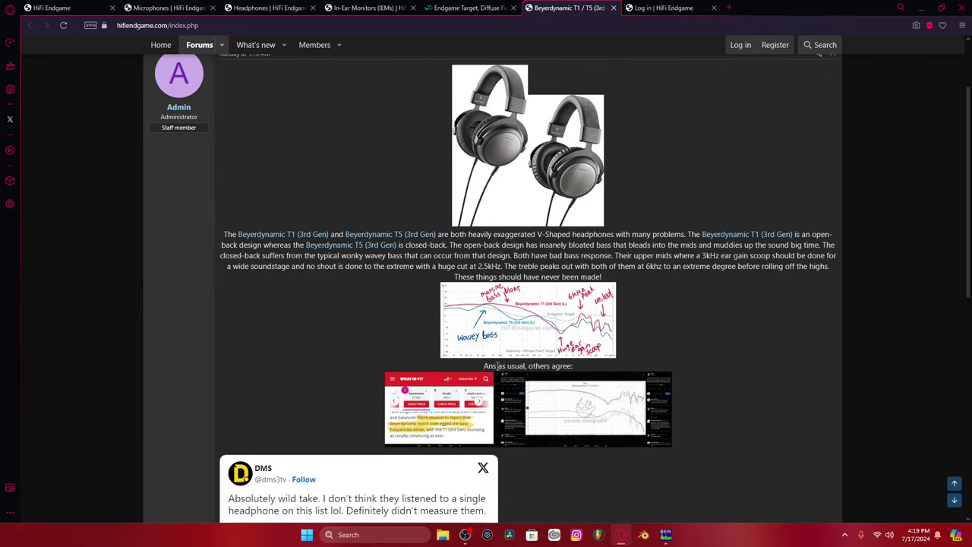
pyautogui.scroll(2, 379, 342)
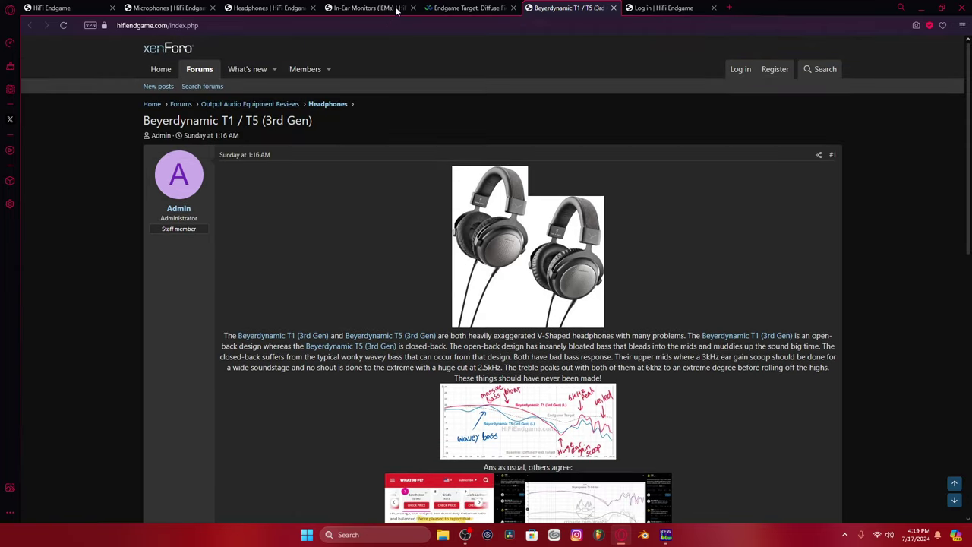
pyautogui.click(463, 8)
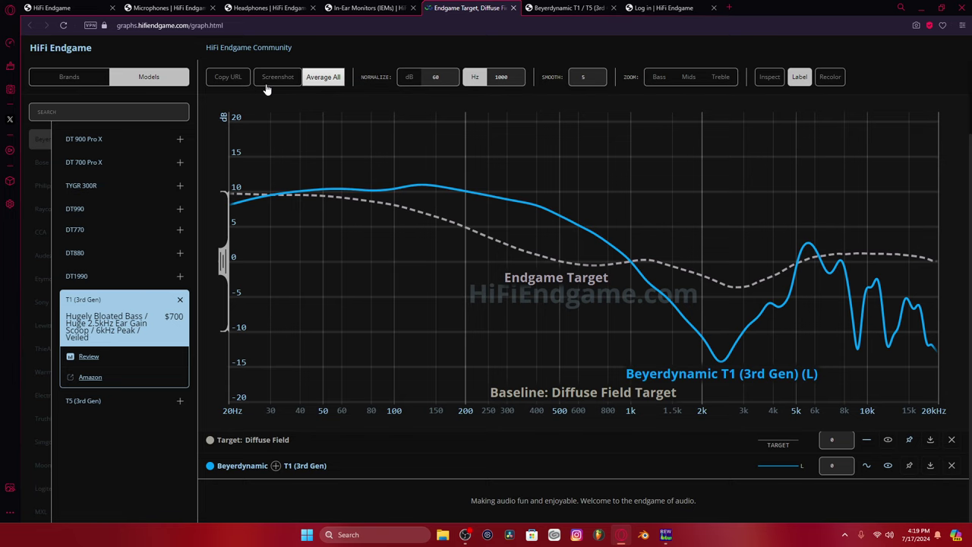
# Screenshot the T1 graph as graph (97).png and open it in the Photos editor.
pyautogui.click(273, 80)
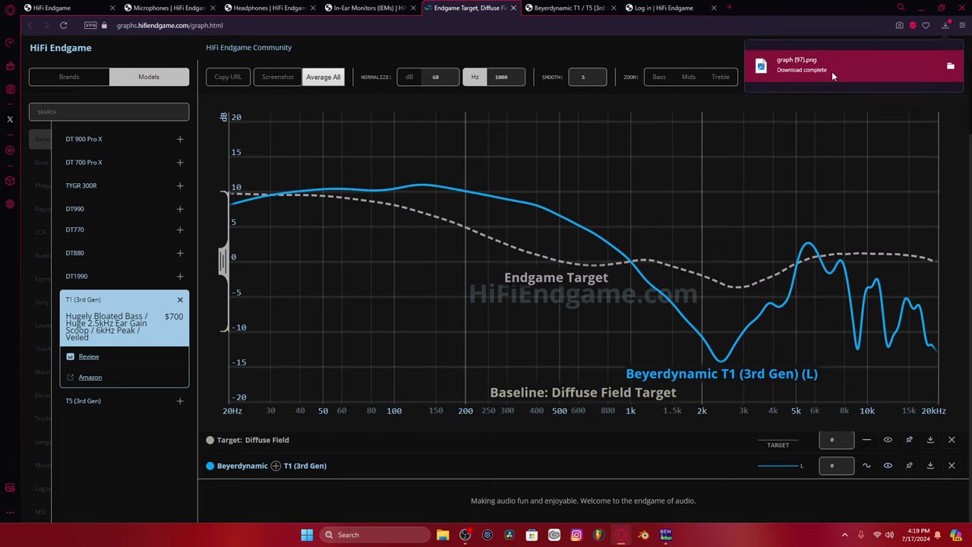
pyautogui.click(830, 75)
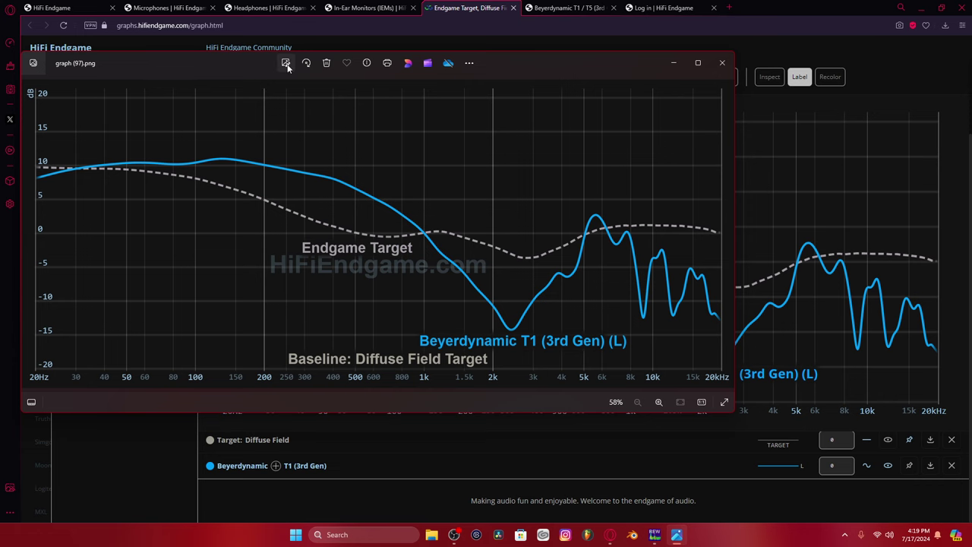
pyautogui.click(286, 63)
# Switch to Markup and set the pen colour to light blue.
pyautogui.click(411, 100)
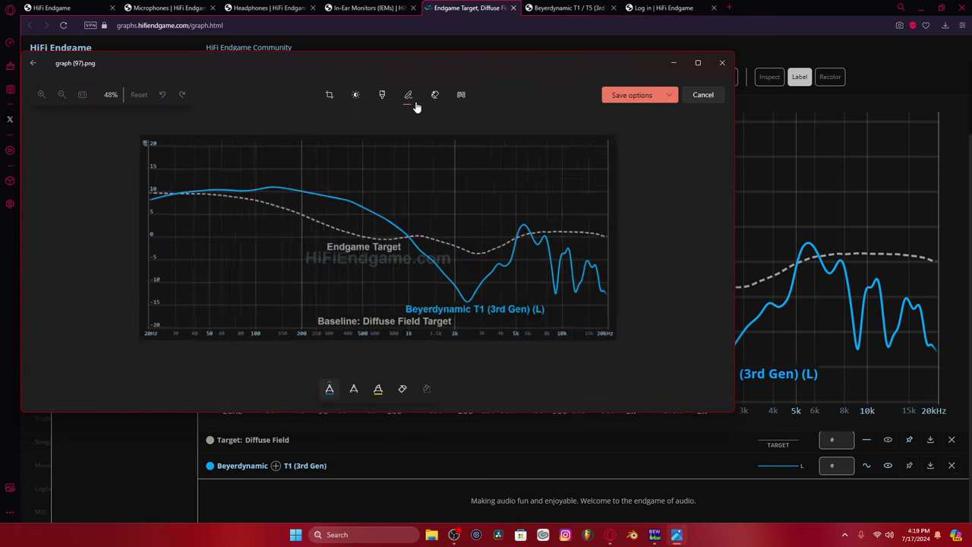
pyautogui.click(328, 389)
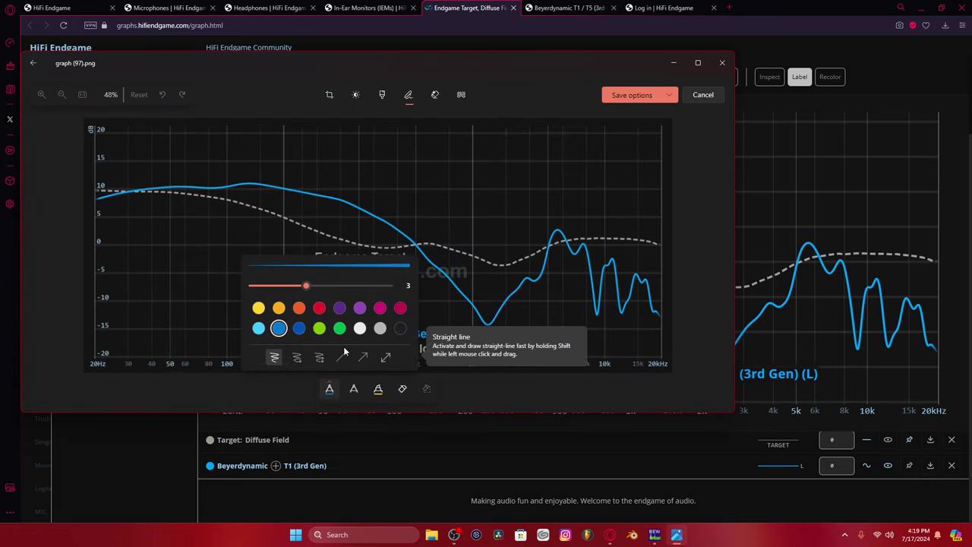
pyautogui.click(258, 327)
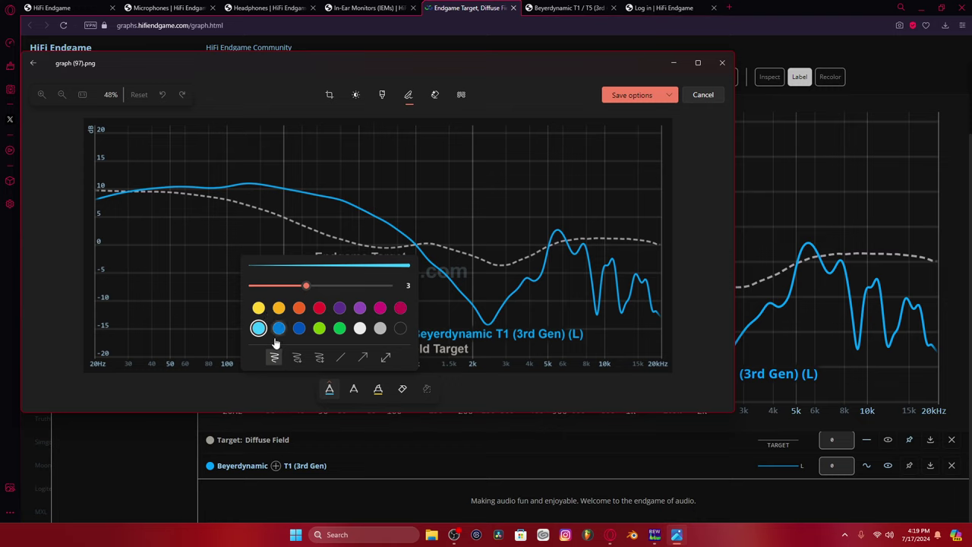
pyautogui.click(271, 406)
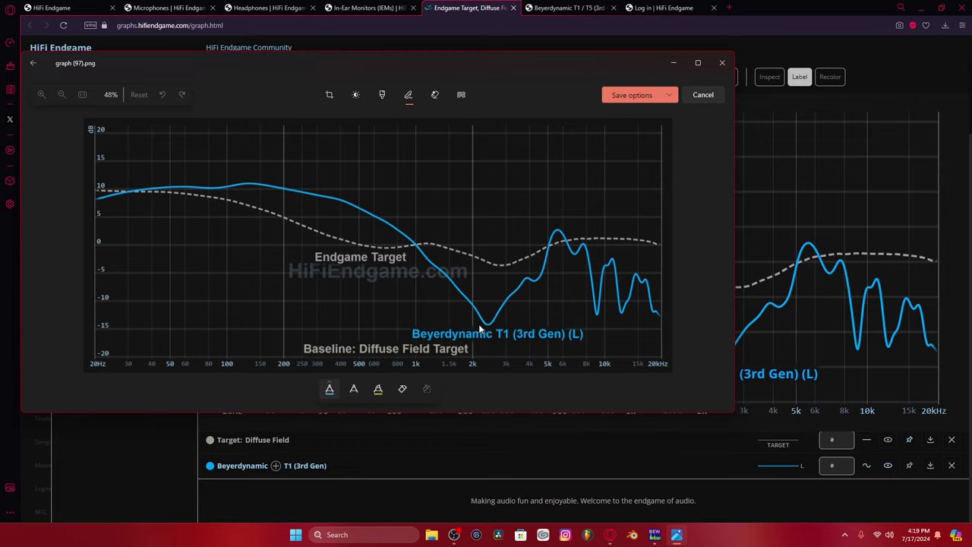
# Draw an arrow to the mid bass hump and write 'Bloated mid bass'.
pyautogui.moveTo(248, 288)
pyautogui.mouseDown()
pyautogui.moveTo(289, 207)
pyautogui.moveTo(293, 226)
pyautogui.mouseUp()
pyautogui.moveTo(154, 350)
pyautogui.mouseDown()
pyautogui.moveTo(148, 336)
pyautogui.moveTo(189, 346)
pyautogui.moveTo(250, 329)
pyautogui.moveTo(269, 348)
pyautogui.moveTo(282, 327)
pyautogui.moveTo(300, 317)
pyautogui.moveTo(323, 325)
pyautogui.moveTo(370, 277)
pyautogui.moveTo(385, 281)
pyautogui.mouseUp()
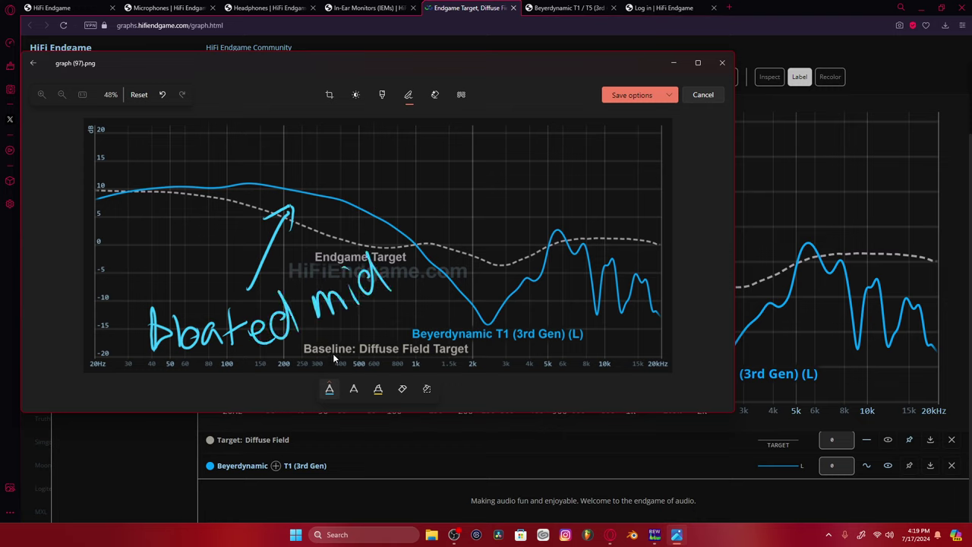
pyautogui.moveTo(333, 349)
pyautogui.mouseDown()
pyautogui.moveTo(390, 313)
pyautogui.moveTo(380, 343)
pyautogui.mouseUp()
# Draw an arrow to the 2 kHz dip and write 'Huge ear gain 2kHz Cut'.
pyautogui.moveTo(456, 198)
pyautogui.mouseDown()
pyautogui.moveTo(486, 258)
pyautogui.moveTo(487, 285)
pyautogui.moveTo(483, 278)
pyautogui.mouseUp()
pyautogui.moveTo(364, 154)
pyautogui.mouseDown()
pyautogui.moveTo(371, 190)
pyautogui.moveTo(406, 177)
pyautogui.moveTo(403, 196)
pyautogui.mouseUp()
pyautogui.moveTo(427, 164)
pyautogui.mouseDown()
pyautogui.moveTo(538, 152)
pyautogui.moveTo(518, 161)
pyautogui.moveTo(506, 185)
pyautogui.mouseUp()
pyautogui.click(544, 141)
pyautogui.moveTo(547, 156)
pyautogui.mouseDown()
pyautogui.moveTo(548, 166)
pyautogui.moveTo(564, 162)
pyautogui.mouseUp()
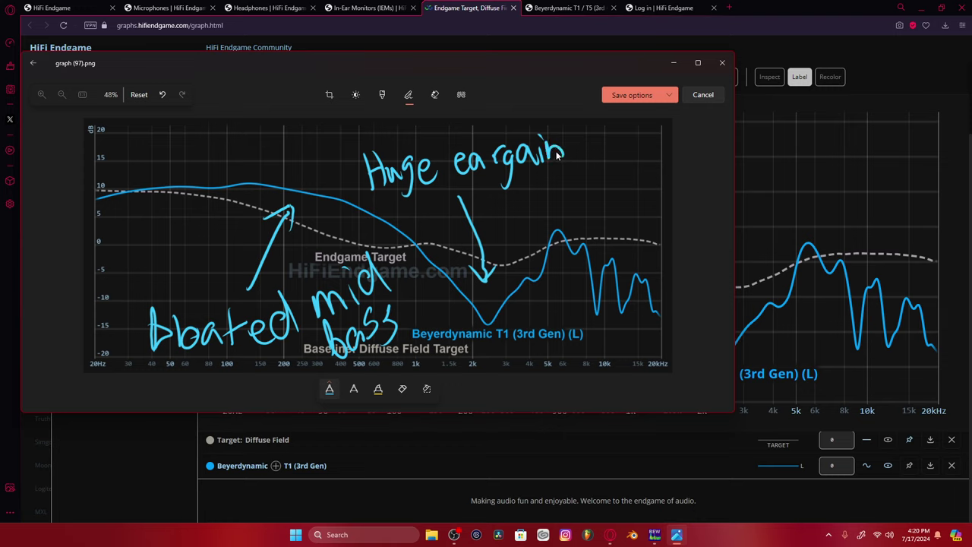
pyautogui.moveTo(494, 206); pyautogui.dragTo(512, 225)
pyautogui.moveTo(521, 192); pyautogui.dragTo(519, 222)
pyautogui.moveTo(534, 199)
pyautogui.mouseDown()
pyautogui.moveTo(527, 215)
pyautogui.moveTo(541, 213)
pyautogui.mouseUp()
pyautogui.moveTo(535, 203)
pyautogui.mouseDown()
pyautogui.moveTo(588, 195)
pyautogui.moveTo(608, 178)
pyautogui.mouseUp()
pyautogui.moveTo(608, 146)
pyautogui.mouseDown()
pyautogui.moveTo(622, 189)
pyautogui.moveTo(596, 174)
pyautogui.mouseUp()
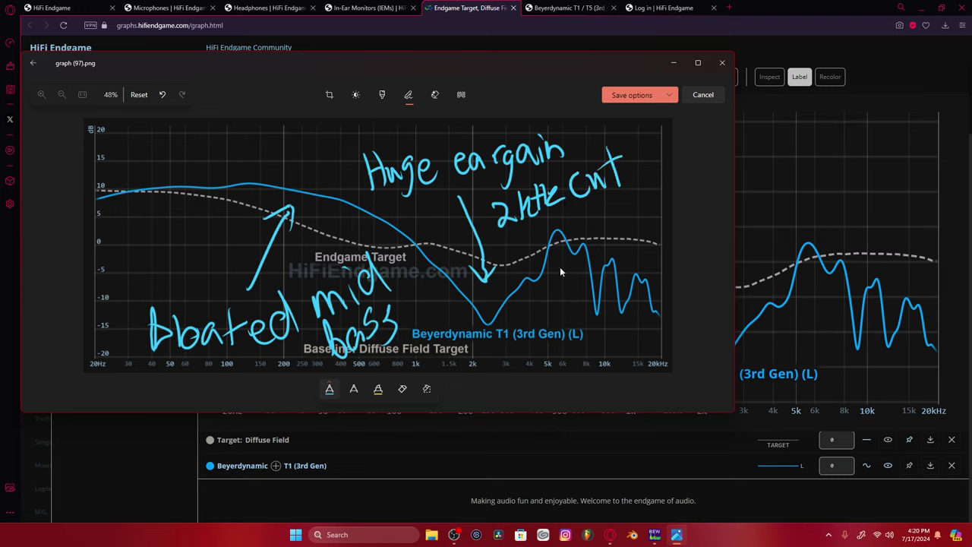
# Arrow the 6 kHz peak labelled '6kHz Peak', mark the 8–10 kHz dips, and add a note by 2kHz Cut.
pyautogui.moveTo(562, 262)
pyautogui.mouseDown()
pyautogui.moveTo(560, 298)
pyautogui.moveTo(563, 269)
pyautogui.mouseUp()
pyautogui.moveTo(526, 301)
pyautogui.mouseDown()
pyautogui.moveTo(544, 328)
pyautogui.moveTo(566, 316)
pyautogui.moveTo(556, 360)
pyautogui.moveTo(571, 347)
pyautogui.moveTo(602, 363)
pyautogui.mouseUp()
pyautogui.moveTo(611, 340); pyautogui.dragTo(616, 353)
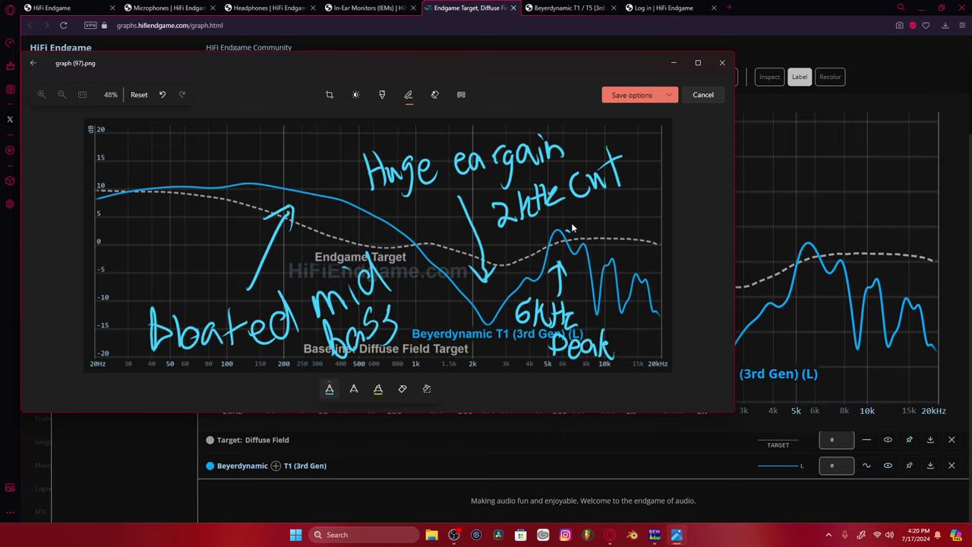
pyautogui.moveTo(606, 221)
pyautogui.mouseDown()
pyautogui.moveTo(591, 270)
pyautogui.moveTo(607, 254)
pyautogui.moveTo(619, 272)
pyautogui.mouseUp()
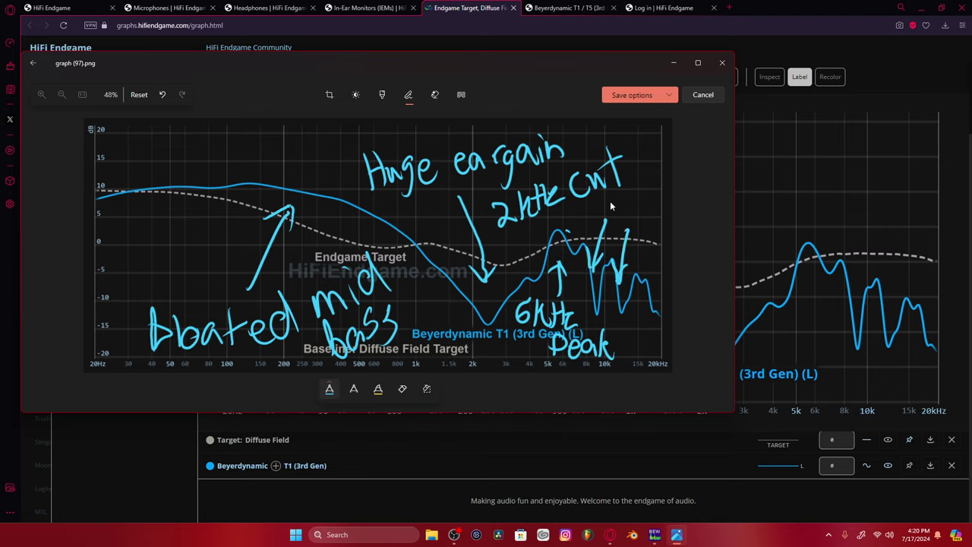
pyautogui.moveTo(617, 196)
pyautogui.mouseDown()
pyautogui.moveTo(607, 222)
pyautogui.moveTo(642, 220)
pyautogui.mouseUp()
pyautogui.moveTo(647, 185); pyautogui.dragTo(649, 210)
pyautogui.moveTo(643, 154); pyautogui.dragTo(654, 209)
# Undo the notes and loosely circle the bass hump, 2 kHz dip, 5–10k peak, treble and 30–100 Hz regions.
pyautogui.hotkey('ctrl', 'z')
pyautogui.hotkey('ctrl', 'z')
pyautogui.hotkey('ctrl', 'z')
pyautogui.hotkey('ctrl', 'z')
pyautogui.hotkey('ctrl', 'z')
pyautogui.hotkey('ctrl', 'z')
pyautogui.hotkey('ctrl', 'z')
pyautogui.hotkey('ctrl', 'z')
pyautogui.hotkey('ctrl', 'z')
pyautogui.hotkey('ctrl', 'z')
pyautogui.hotkey('ctrl', 'z')
pyautogui.hotkey('ctrl', 'z')
pyautogui.hotkey('ctrl', 'z')
pyautogui.hotkey('ctrl', 'z')
pyautogui.hotkey('ctrl', 'z')
pyautogui.hotkey('ctrl', 'z')
pyautogui.hotkey('ctrl', 'z')
pyautogui.hotkey('ctrl', 'z')
pyautogui.hotkey('ctrl', 'z')
pyautogui.hotkey('ctrl', 'z')
pyautogui.hotkey('ctrl', 'z')
pyautogui.hotkey('ctrl', 'z')
pyautogui.hotkey('ctrl', 'z')
pyautogui.hotkey('ctrl', 'z')
pyautogui.hotkey('ctrl', 'z')
pyautogui.hotkey('ctrl', 'z')
pyautogui.hotkey('ctrl', 'z')
pyautogui.hotkey('ctrl', 'z')
pyautogui.hotkey('ctrl', 'z')
pyautogui.hotkey('ctrl', 'z')
pyautogui.hotkey('ctrl', 'z')
pyautogui.hotkey('ctrl', 'z')
pyautogui.hotkey('ctrl', 'z')
pyautogui.hotkey('ctrl', 'z')
pyautogui.hotkey('ctrl', 'z')
pyautogui.hotkey('ctrl', 'z')
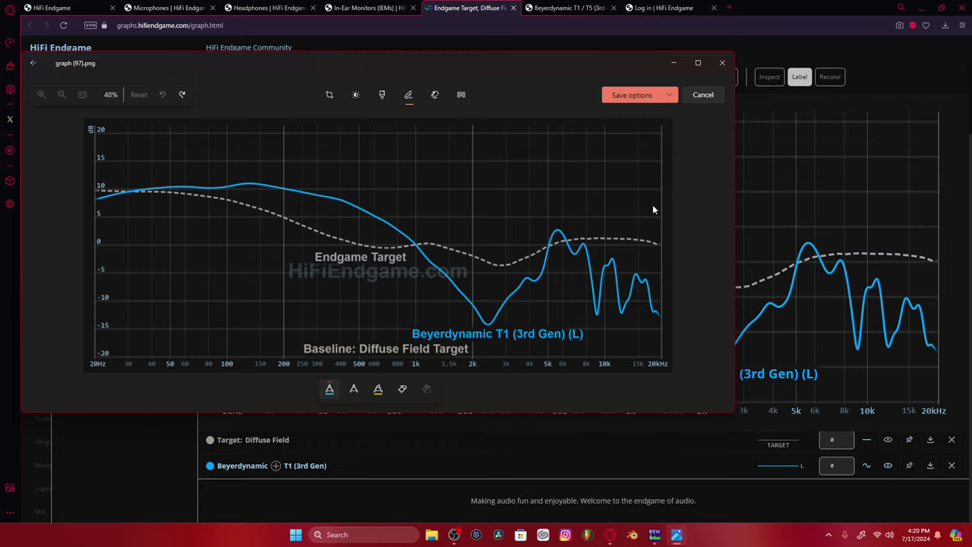
pyautogui.moveTo(389, 161)
pyautogui.mouseDown()
pyautogui.moveTo(337, 162)
pyautogui.moveTo(267, 146)
pyautogui.mouseUp()
pyautogui.moveTo(459, 262); pyautogui.dragTo(426, 279)
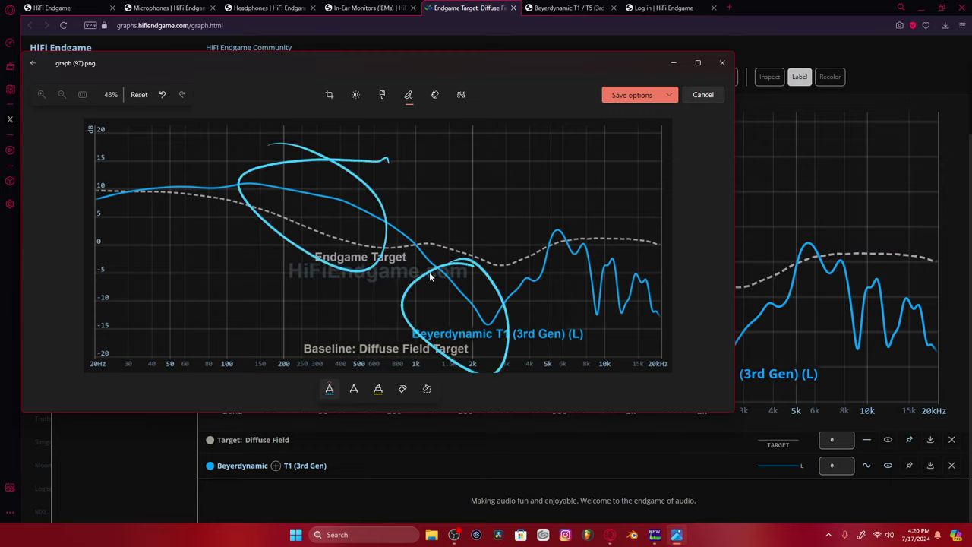
pyautogui.moveTo(582, 217)
pyautogui.mouseDown()
pyautogui.moveTo(573, 196)
pyautogui.moveTo(532, 175)
pyautogui.mouseUp()
pyautogui.moveTo(648, 263); pyautogui.dragTo(635, 246)
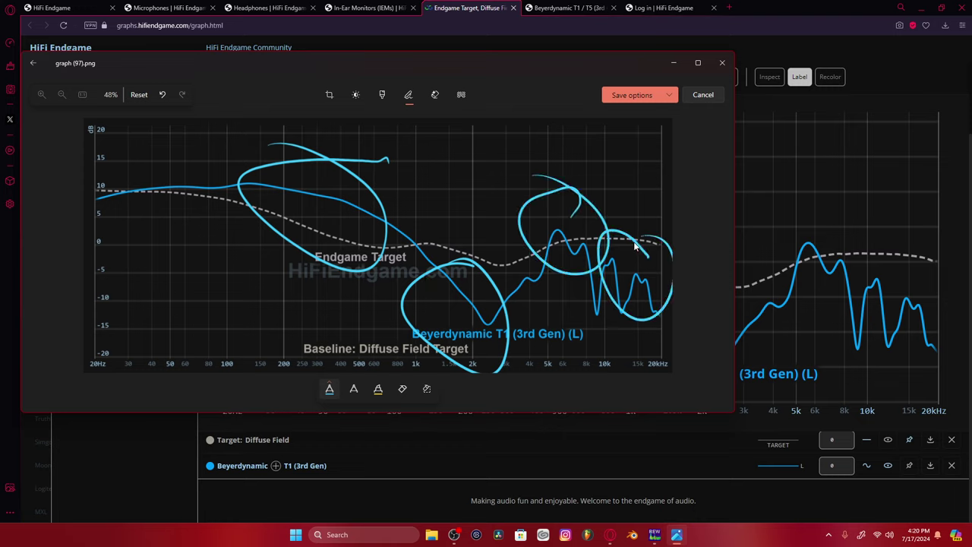
pyautogui.moveTo(195, 138); pyautogui.dragTo(107, 220)
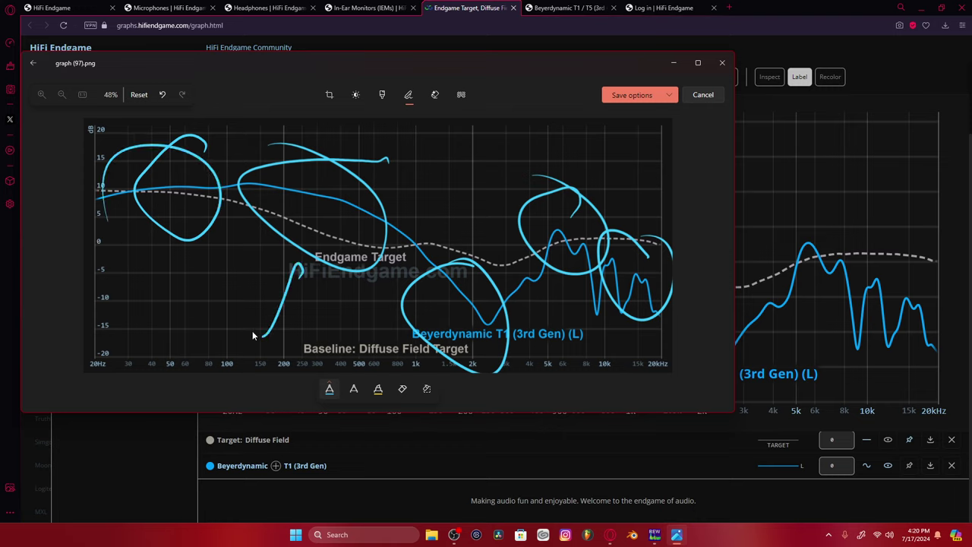
# Add X marks near 150–200 Hz and 10–20 kHz, squiggles, long slashes, and bass scribbles.
pyautogui.moveTo(257, 267); pyautogui.dragTo(313, 339)
pyautogui.moveTo(303, 267); pyautogui.dragTo(251, 328)
pyautogui.moveTo(432, 242); pyautogui.dragTo(472, 207)
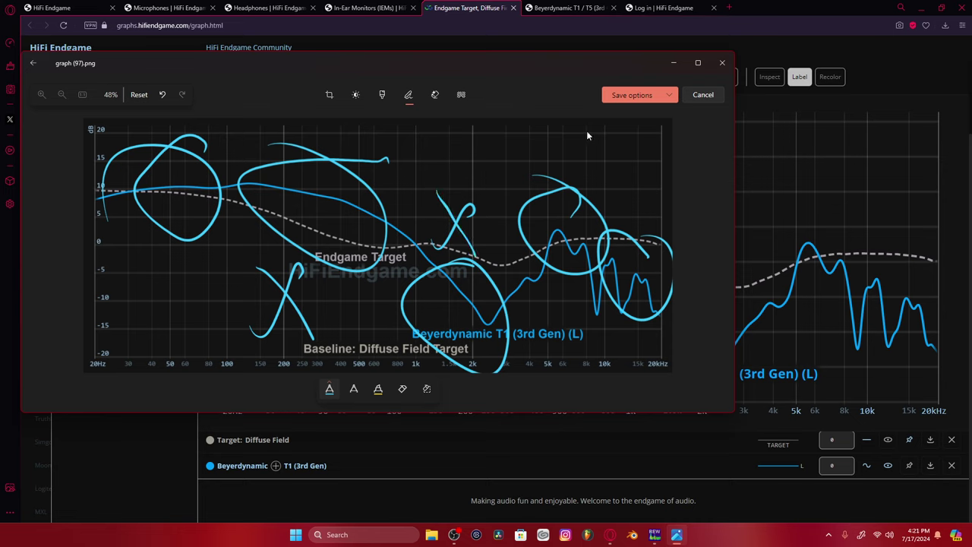
pyautogui.moveTo(528, 171); pyautogui.dragTo(580, 130)
pyautogui.moveTo(653, 151); pyautogui.dragTo(633, 207)
pyautogui.moveTo(617, 143); pyautogui.dragTo(649, 211)
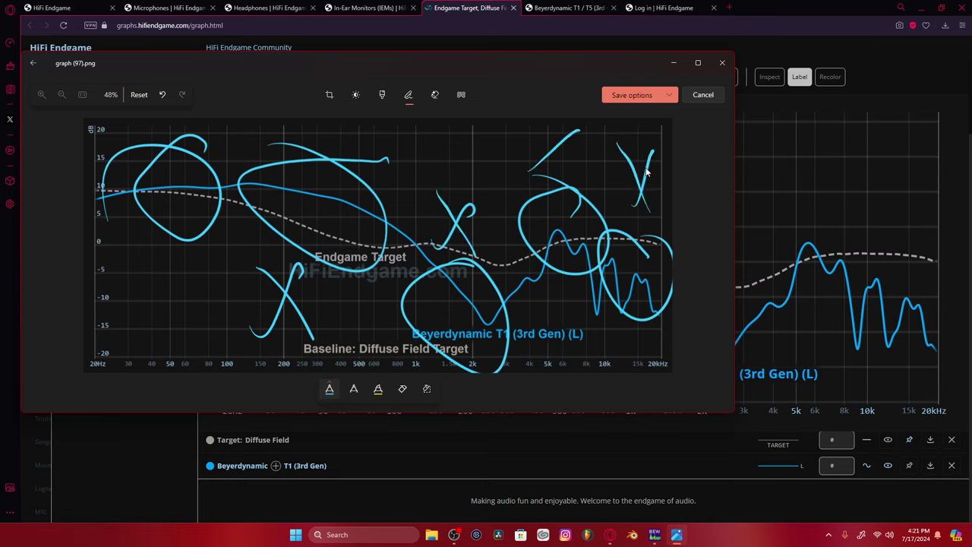
pyautogui.moveTo(648, 165)
pyautogui.mouseDown()
pyautogui.moveTo(270, 335)
pyautogui.moveTo(242, 325)
pyautogui.mouseUp()
pyautogui.moveTo(266, 142); pyautogui.dragTo(640, 353)
pyautogui.moveTo(199, 267)
pyautogui.mouseDown()
pyautogui.moveTo(143, 360)
pyautogui.moveTo(135, 305)
pyautogui.mouseUp()
pyautogui.moveTo(176, 135)
pyautogui.mouseDown()
pyautogui.moveTo(205, 258)
pyautogui.moveTo(114, 198)
pyautogui.moveTo(221, 227)
pyautogui.moveTo(135, 152)
pyautogui.mouseUp()
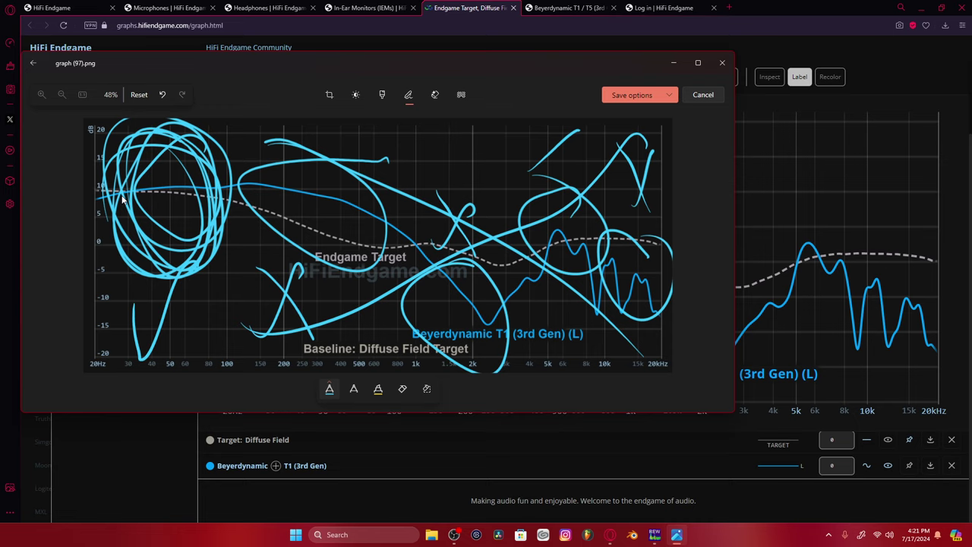
# Undo the scribbles and trace a few V-shaped strokes along the curve toward the right edge.
pyautogui.hotkey('ctrl', 'z')
pyautogui.hotkey('ctrl', 'z')
pyautogui.hotkey('ctrl', 'z')
pyautogui.hotkey('ctrl', 'z')
pyautogui.hotkey('ctrl', 'z')
pyautogui.hotkey('ctrl', 'z')
pyautogui.hotkey('ctrl', 'z')
pyautogui.hotkey('ctrl', 'z')
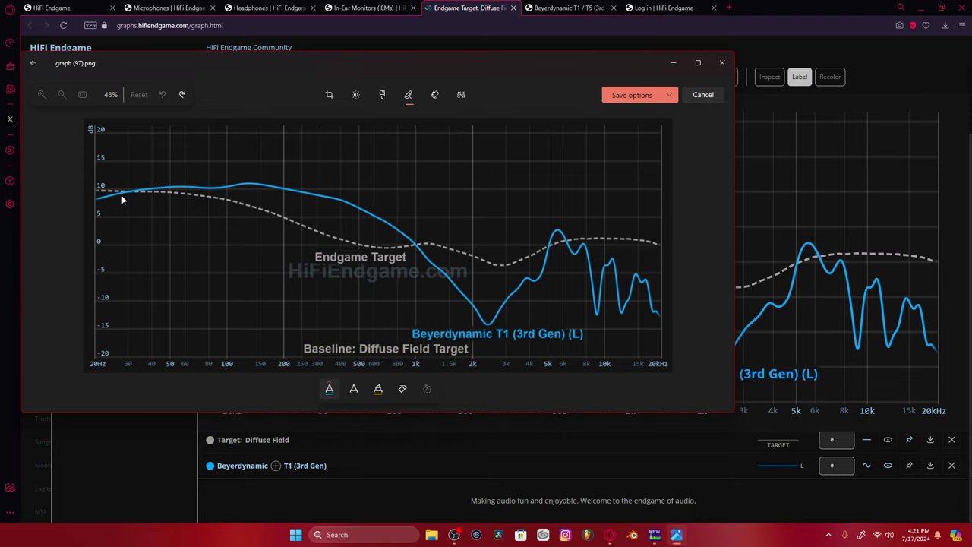
pyautogui.moveTo(147, 124)
pyautogui.mouseDown()
pyautogui.moveTo(468, 303)
pyautogui.moveTo(624, 164)
pyautogui.mouseUp()
pyautogui.moveTo(146, 123)
pyautogui.mouseDown()
pyautogui.moveTo(477, 307)
pyautogui.moveTo(635, 143)
pyautogui.moveTo(355, 248)
pyautogui.moveTo(672, 167)
pyautogui.mouseUp()
pyautogui.moveTo(211, 131)
pyautogui.mouseDown()
pyautogui.moveTo(607, 169)
pyautogui.moveTo(653, 155)
pyautogui.mouseUp()
pyautogui.moveTo(598, 206); pyautogui.dragTo(673, 279)
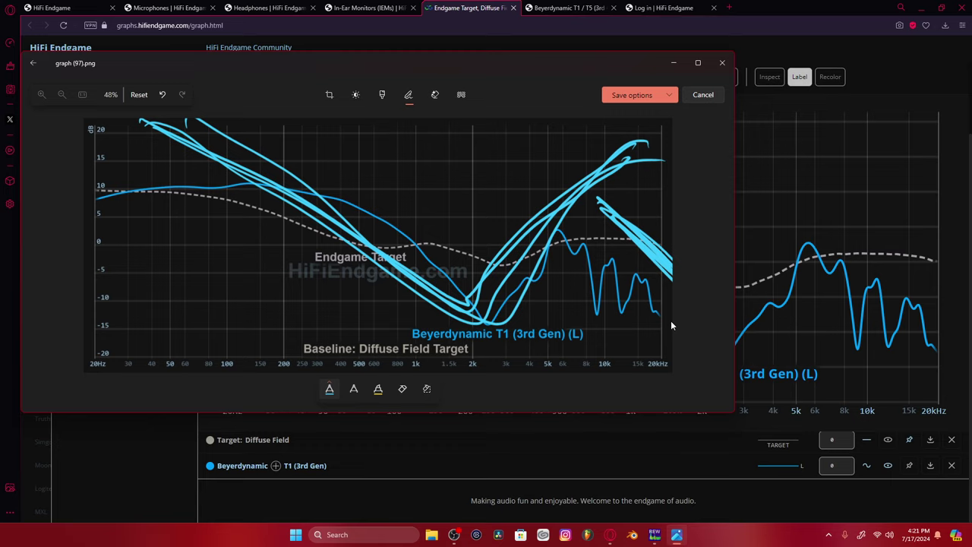
# Close the editor without saving and return to the HiFi Endgame forum tab.
pyautogui.click(722, 62)
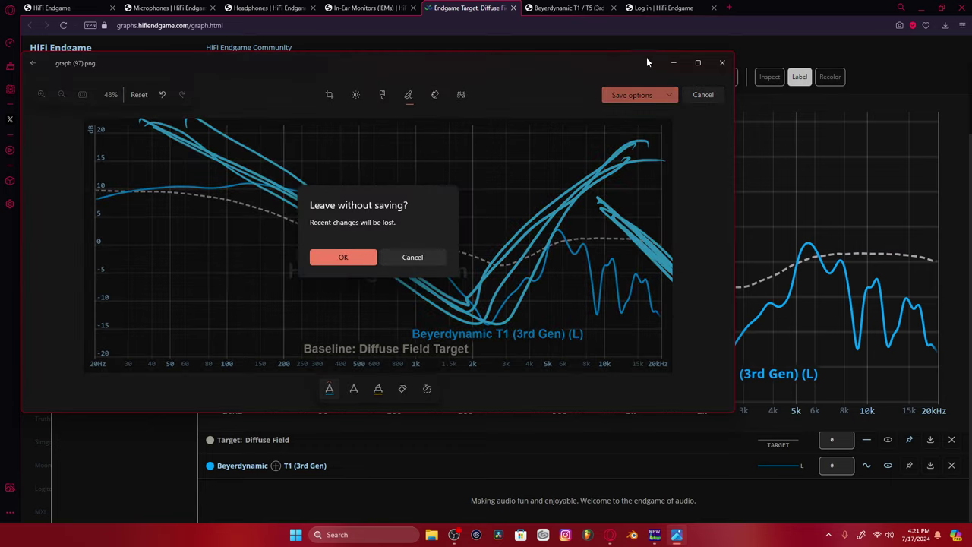
pyautogui.click(335, 259)
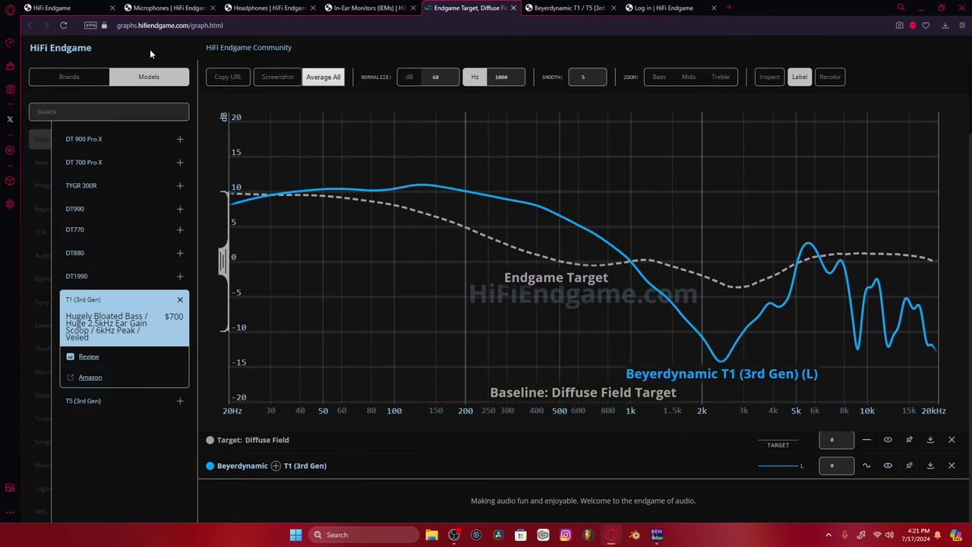
pyautogui.click(97, 6)
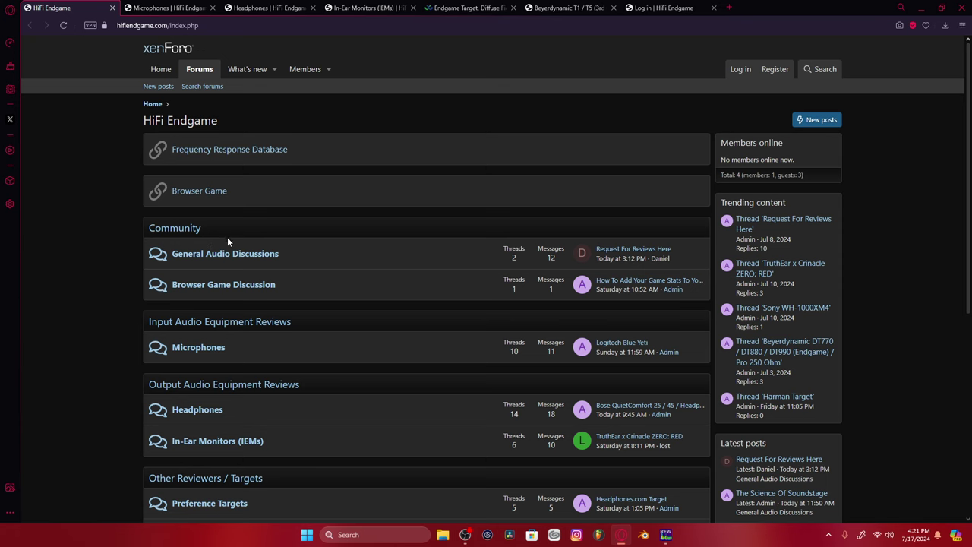
# Open the Simgot EM6L (Endgame) review from the IEMs board, go back, then open the Forums index.
pyautogui.scroll(-1, 161, 355)
pyautogui.click(367, 8)
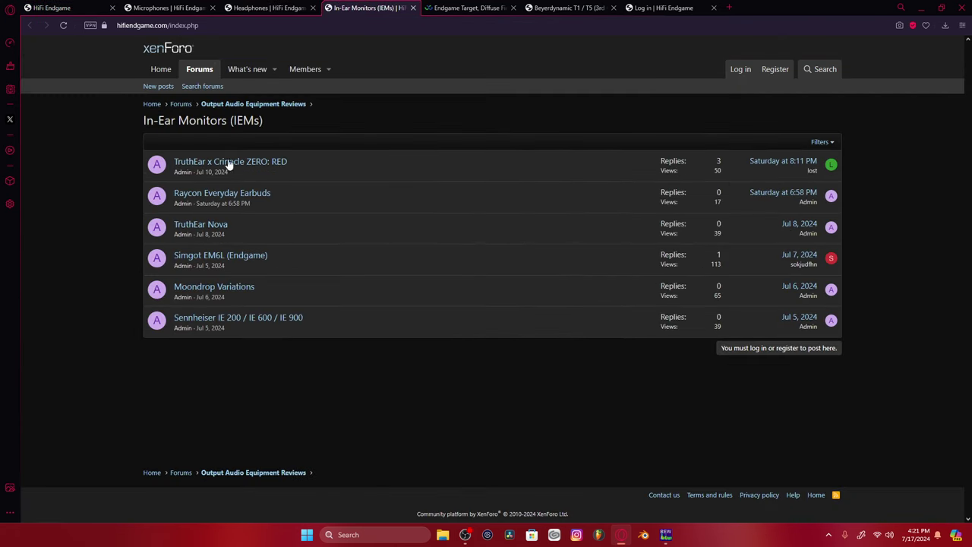
pyautogui.click(223, 260)
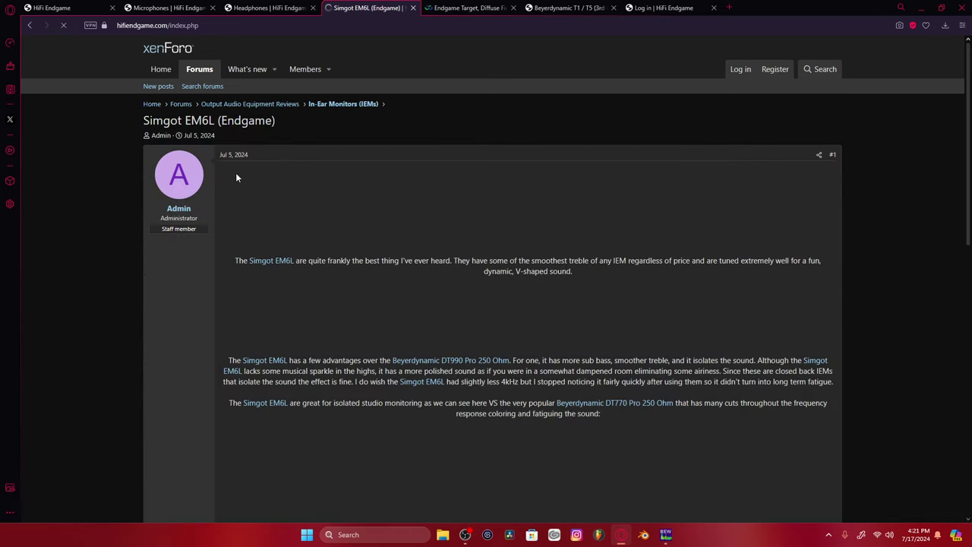
pyautogui.hotkey('alt', 'Left')
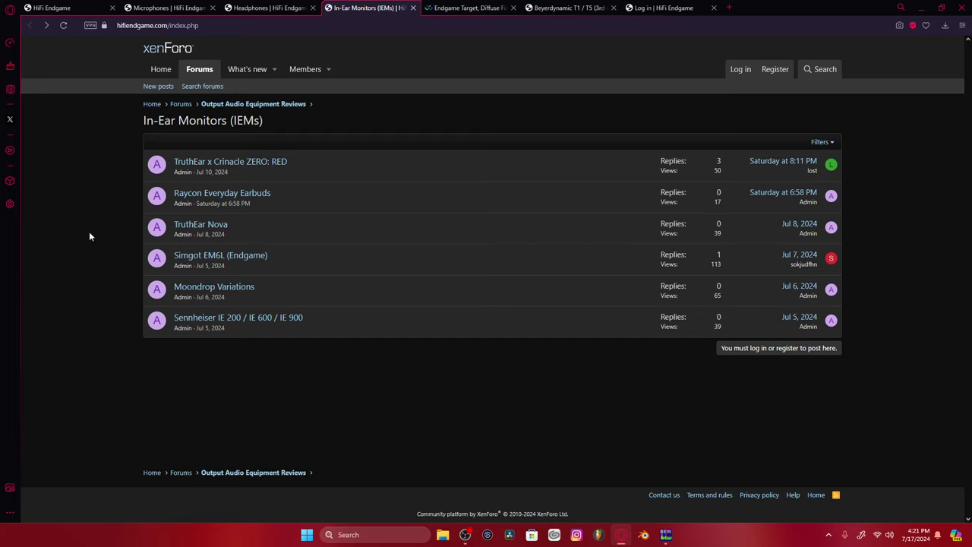
pyautogui.click(183, 104)
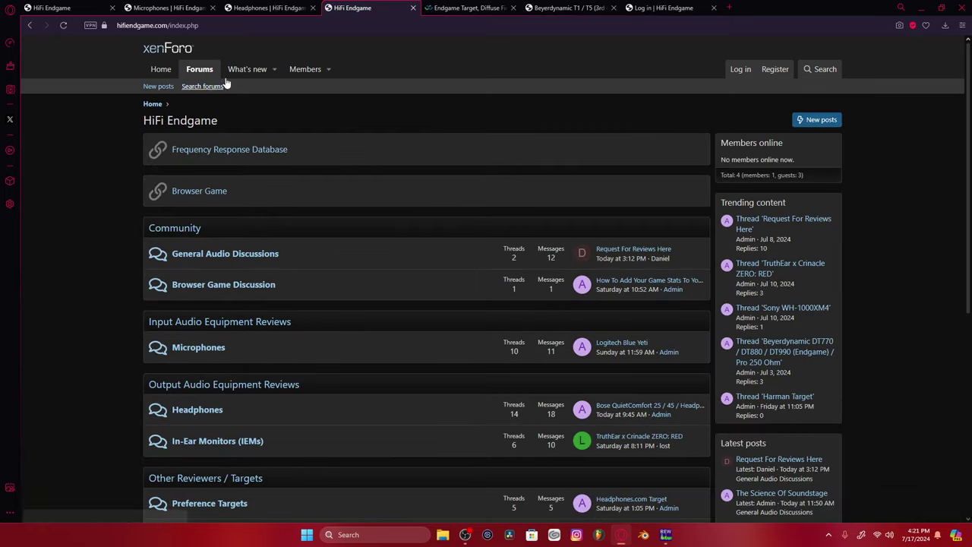
# Open the Headphones review forum and scroll through its thread list.
pyautogui.scroll(-2, 217, 400)
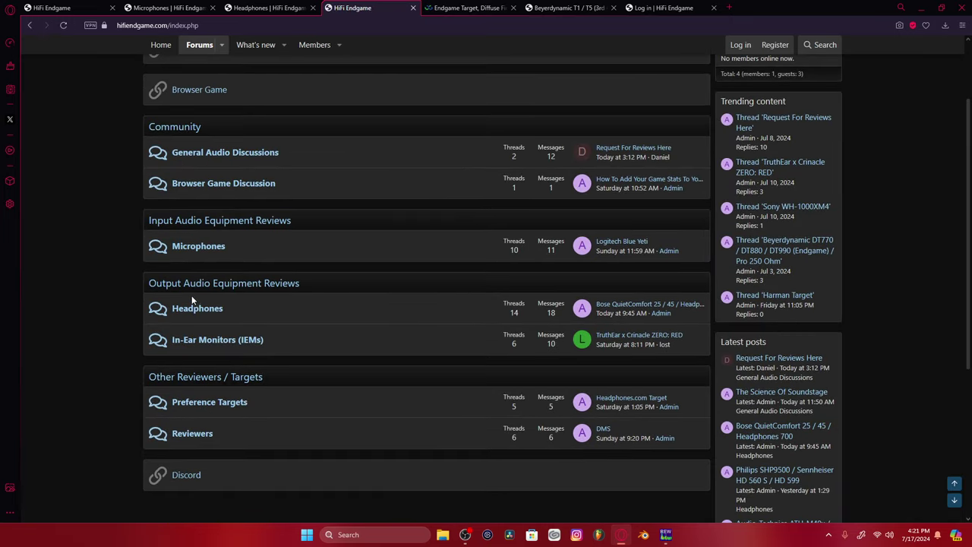
pyautogui.click(203, 310)
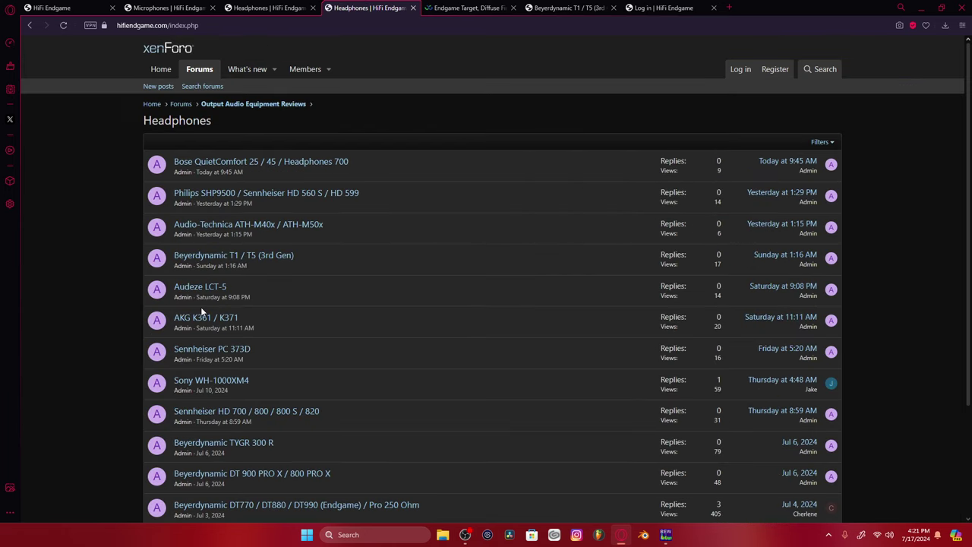
pyautogui.scroll(-2, 201, 307)
pyautogui.scroll(-1, 182, 310)
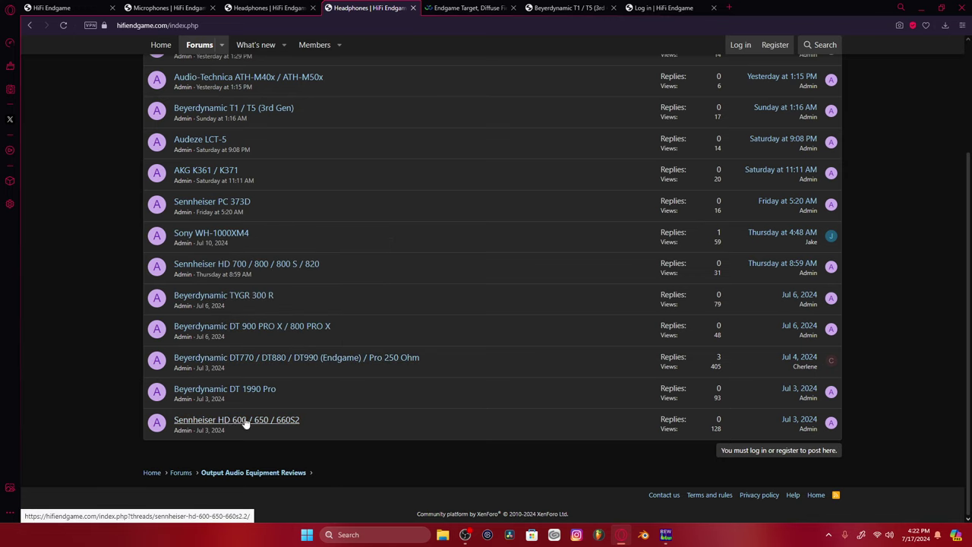
pyautogui.moveTo(287, 427)
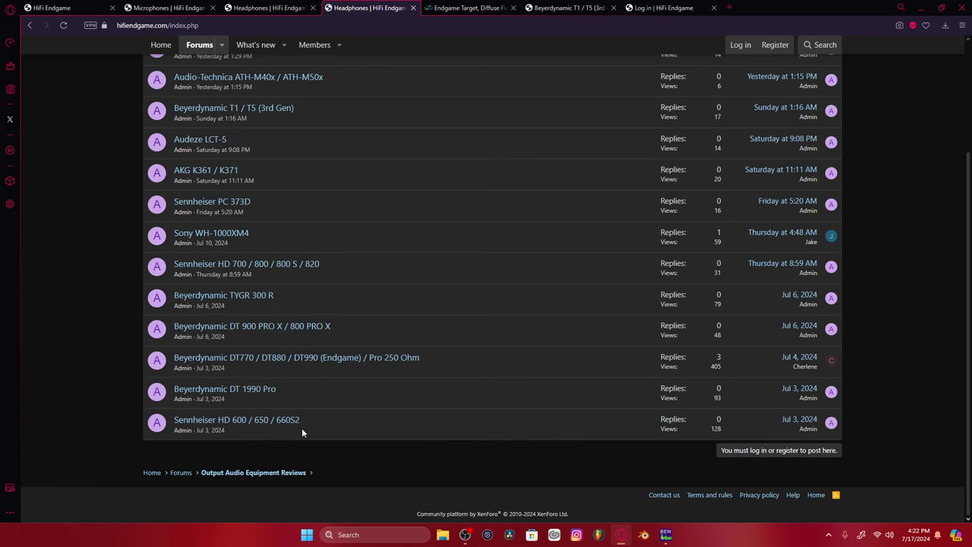
pyautogui.scroll(3, 292, 270)
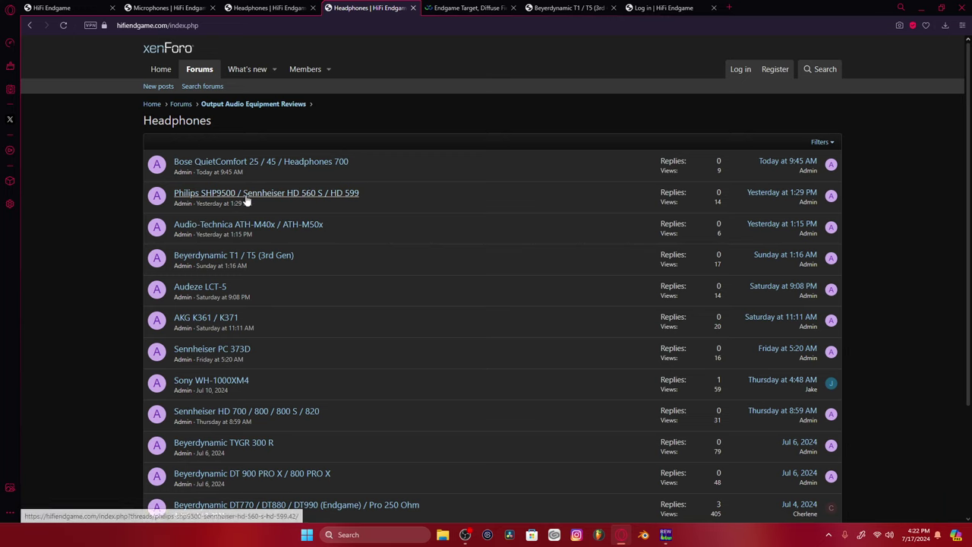
# Return to the forum index and open the Microphones review forum's thread list.
pyautogui.click(185, 105)
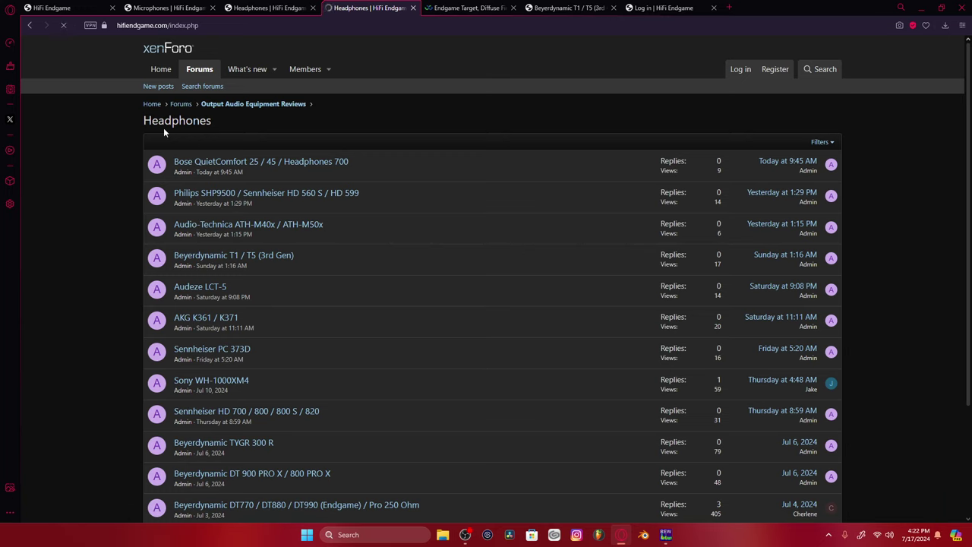
pyautogui.scroll(-2, 212, 303)
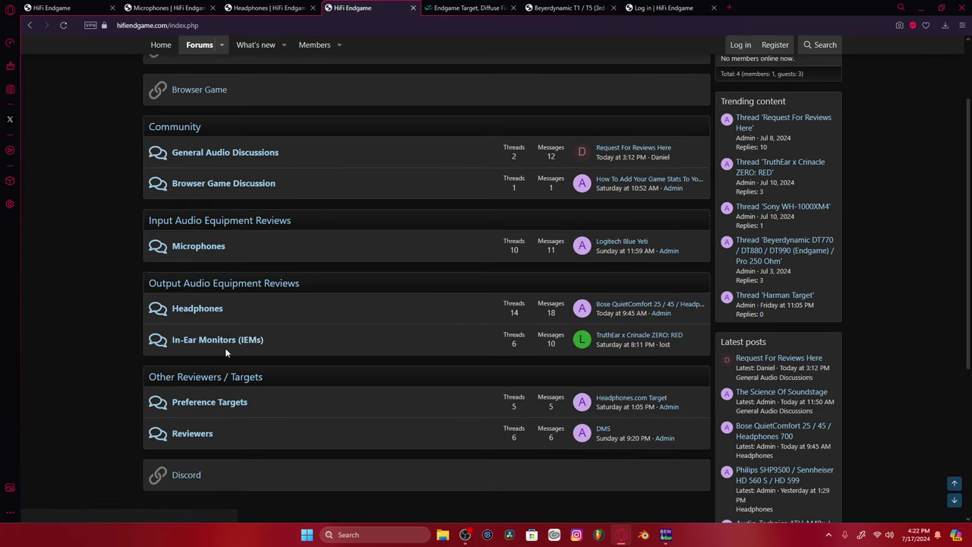
pyautogui.click(185, 242)
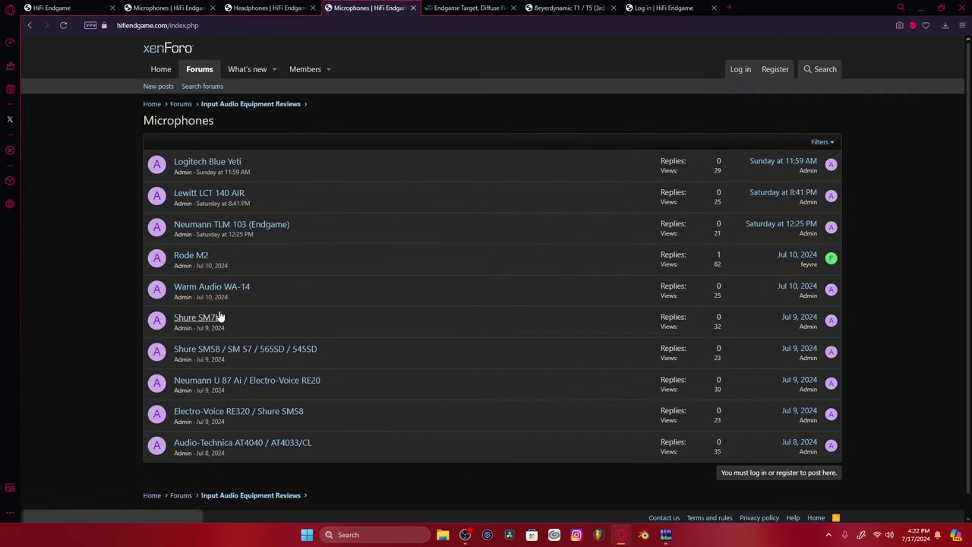
pyautogui.scroll(-1, 231, 306)
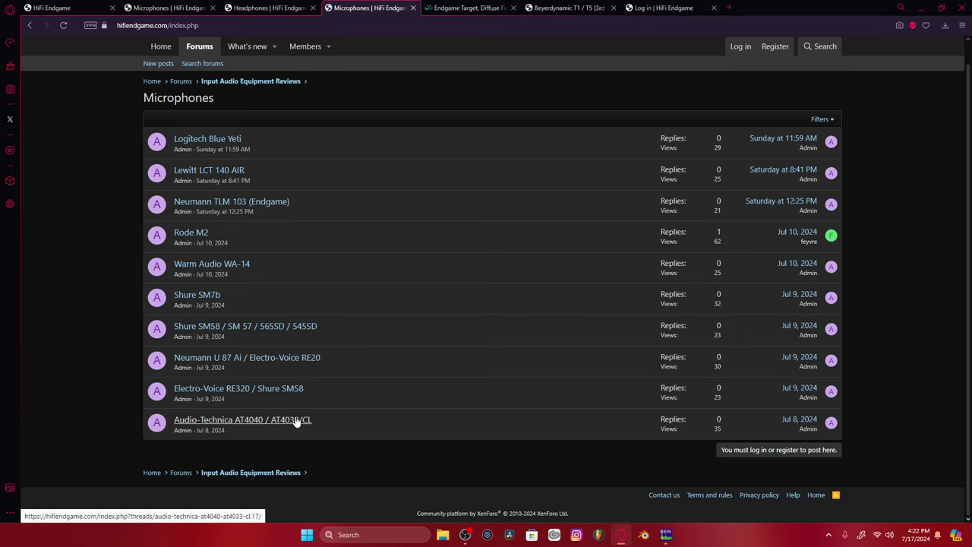
# Switch back to the Headphones thread list tab and return it to the forum home page.
pyautogui.click(68, 7)
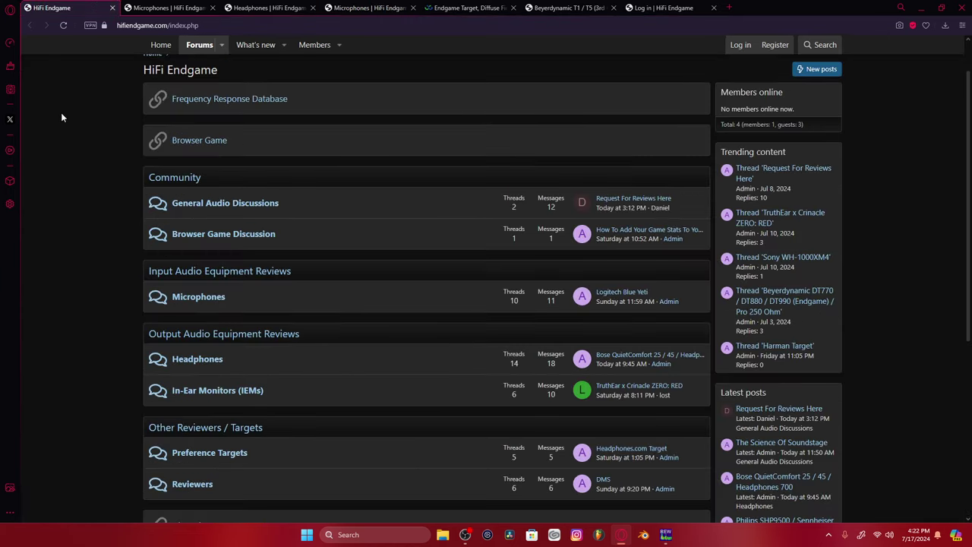
pyautogui.click(174, 8)
pyautogui.click(265, 8)
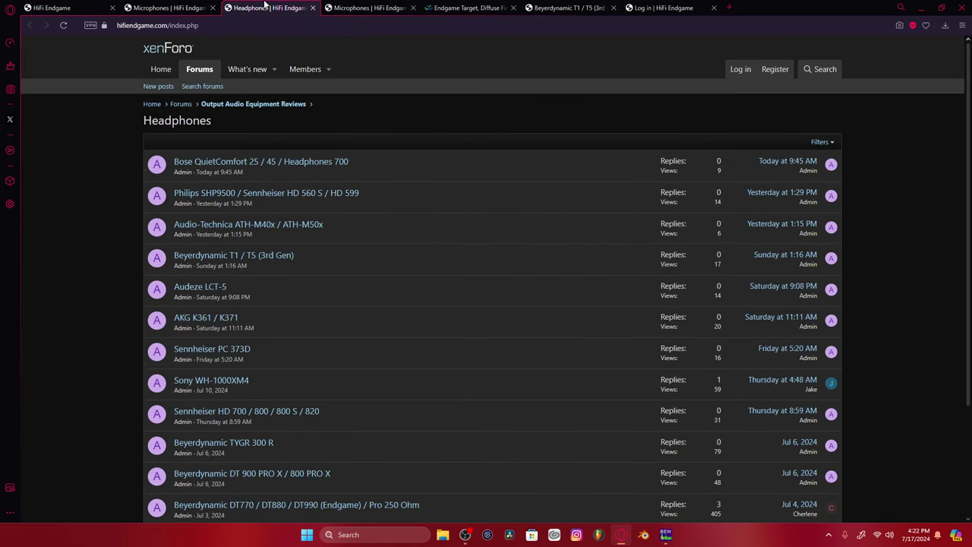
pyautogui.scroll(-2, 260, 265)
pyautogui.scroll(3, 277, 249)
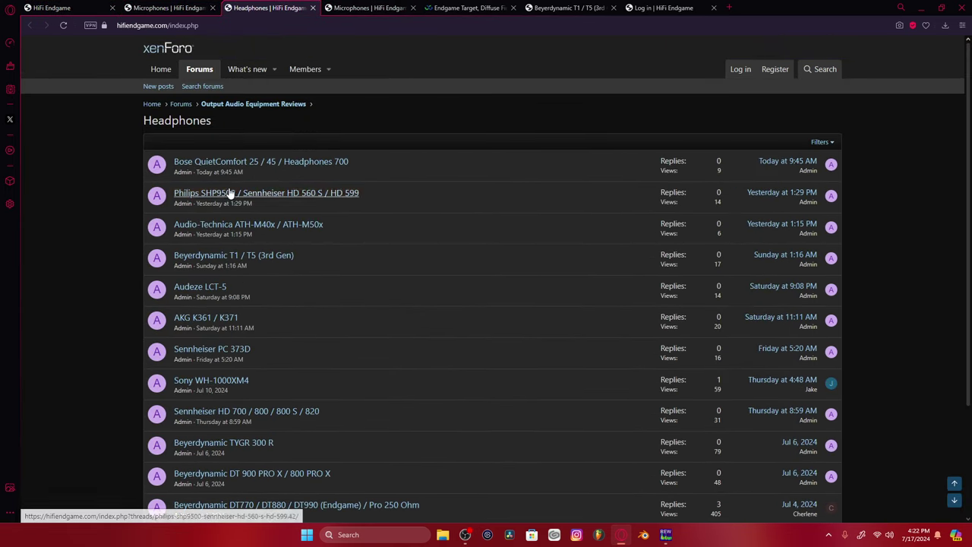
pyautogui.click(150, 103)
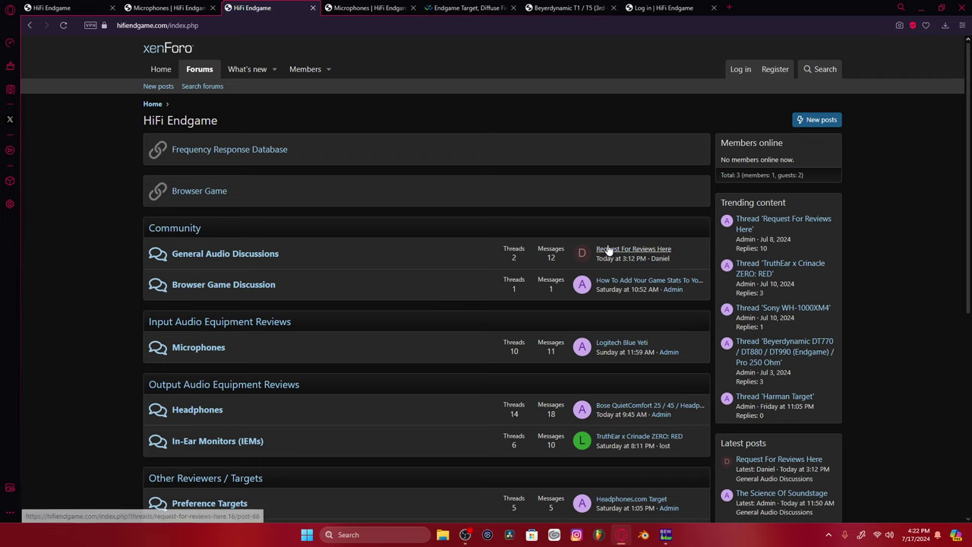
# Read the Request For Reviews Here posts down to the latest kz products request.
pyautogui.click(615, 250)
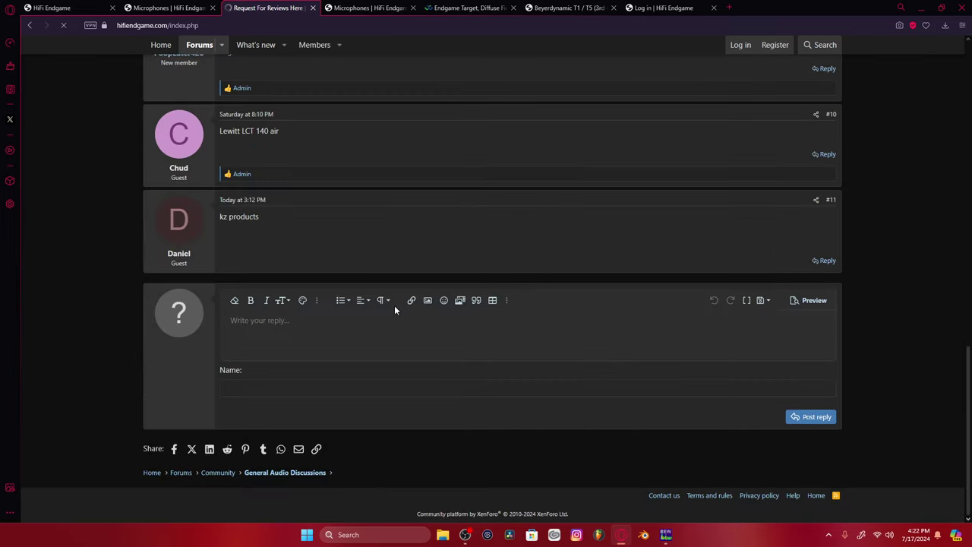
pyautogui.scroll(3, 386, 308)
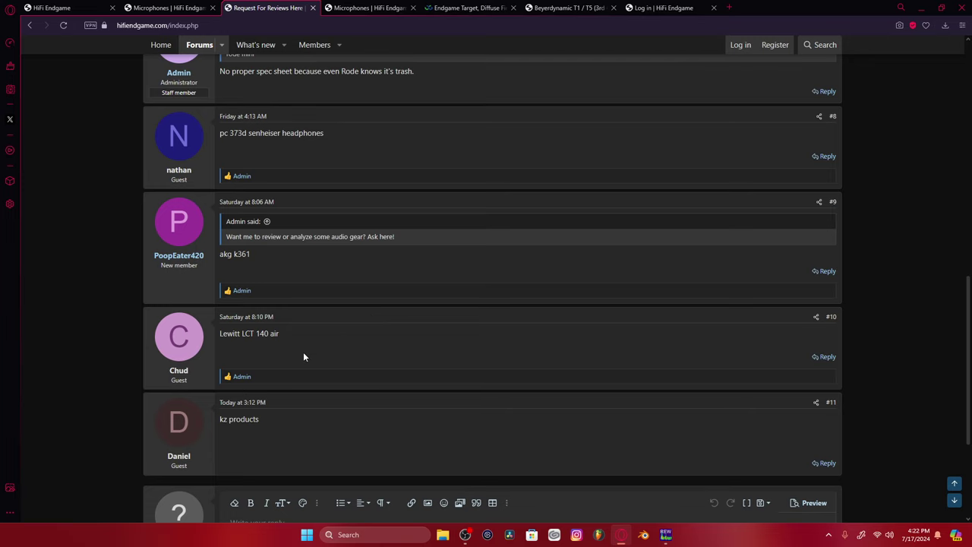
pyautogui.scroll(-2, 212, 309)
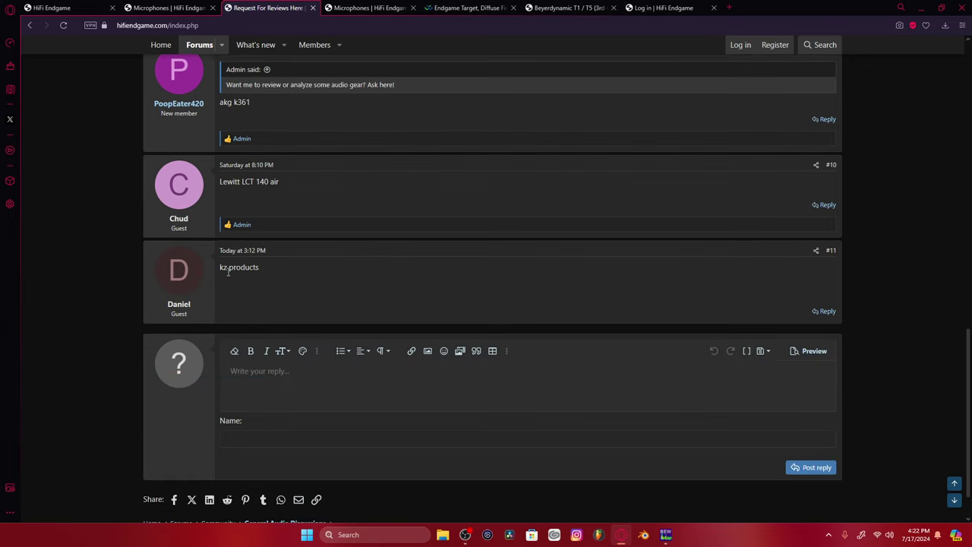
pyautogui.scroll(10, 227, 289)
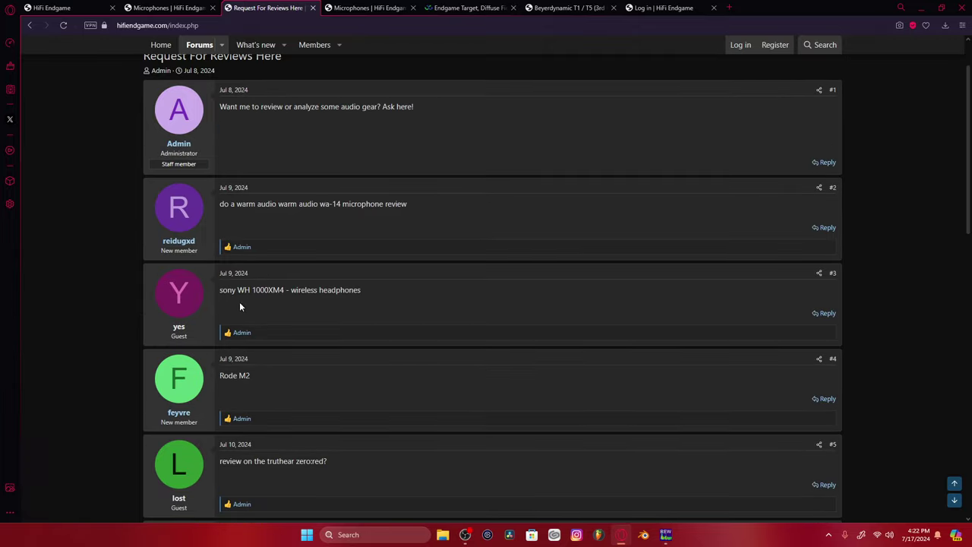
pyautogui.scroll(2, 239, 306)
pyautogui.scroll(-5, 210, 265)
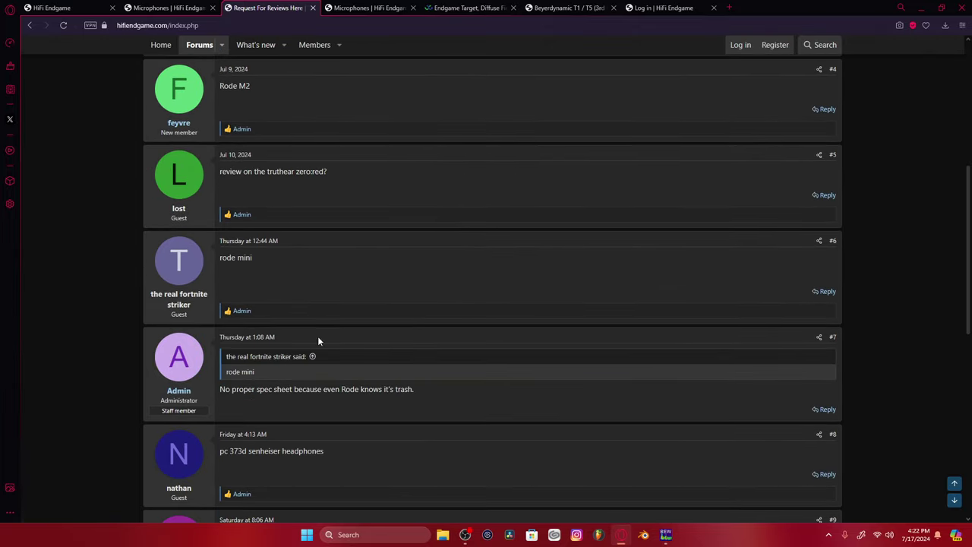
pyautogui.scroll(-6, 326, 354)
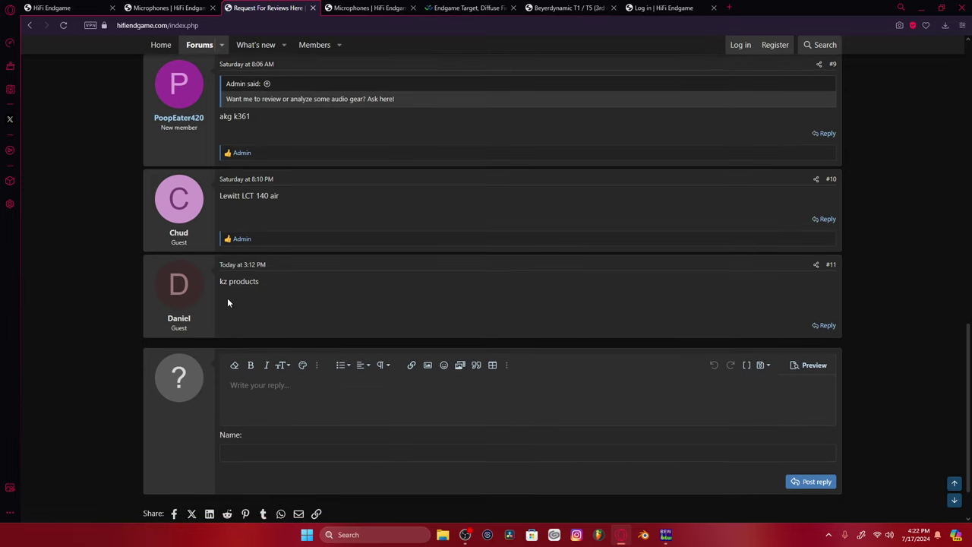
pyautogui.doubleClick(224, 282)
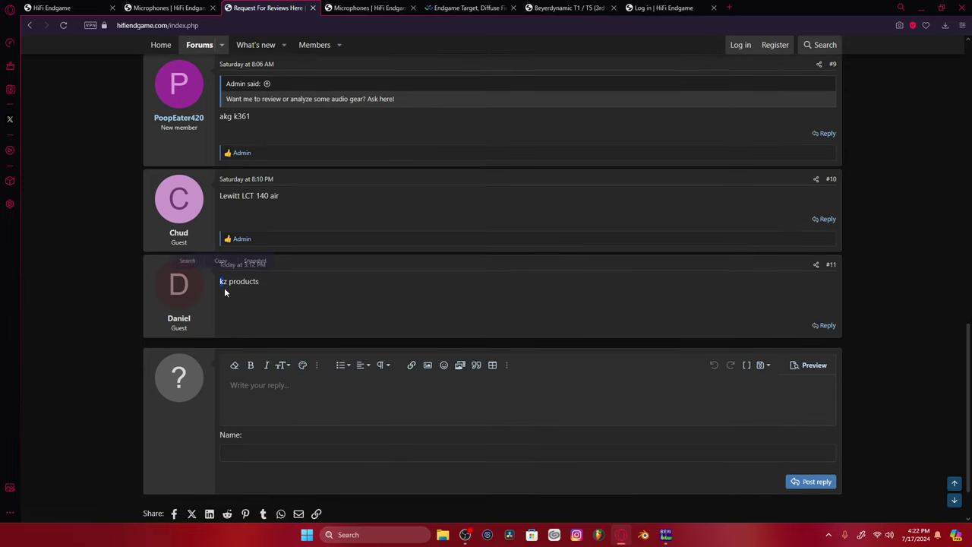
pyautogui.click(121, 239)
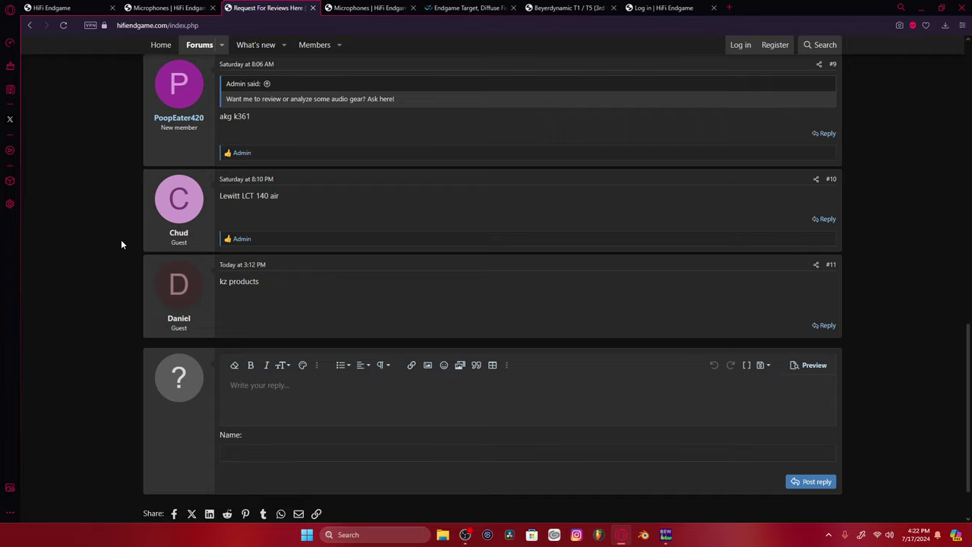